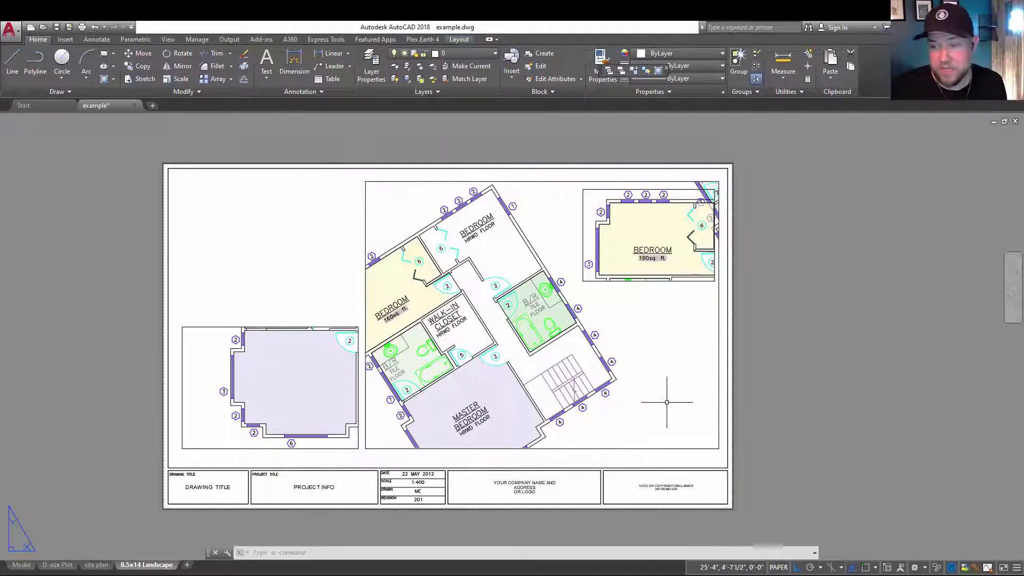
Step: Zoom in on the sheet and enter the main viewport's model space
scroll(656, 413, "up", 2)
scroll(656, 413, "up", 3)
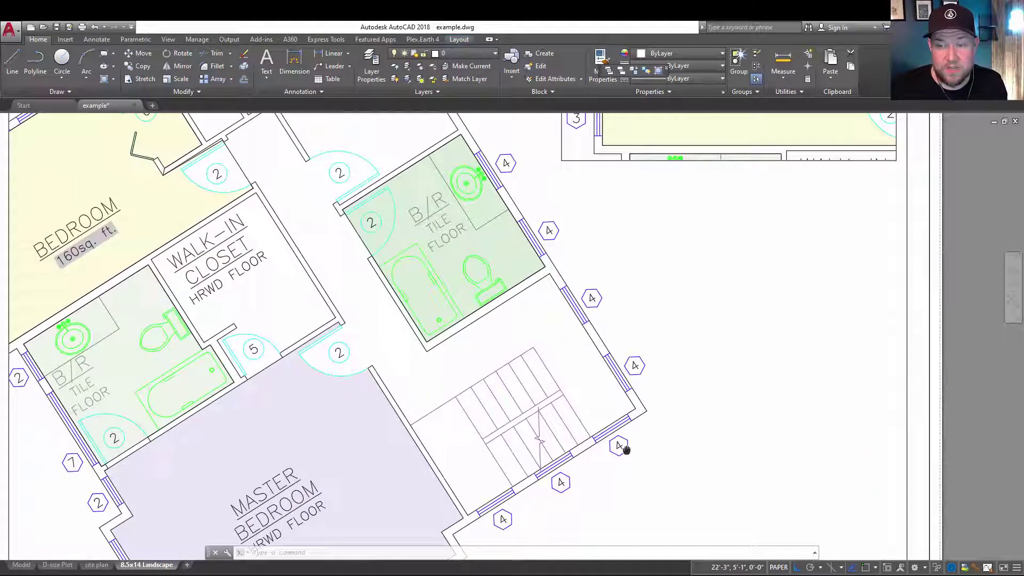
scroll(649, 455, "up", 3)
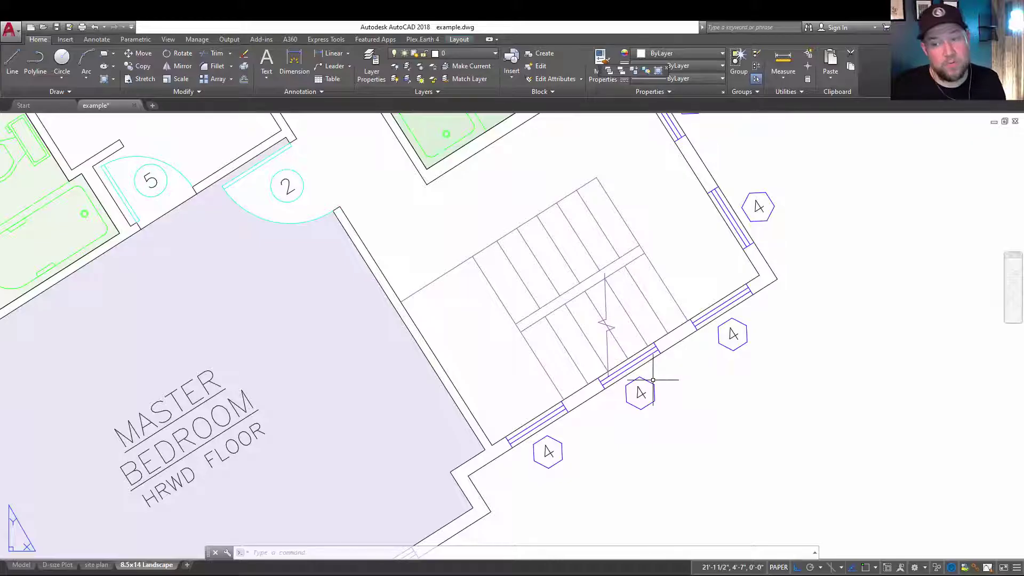
double_click(720, 414)
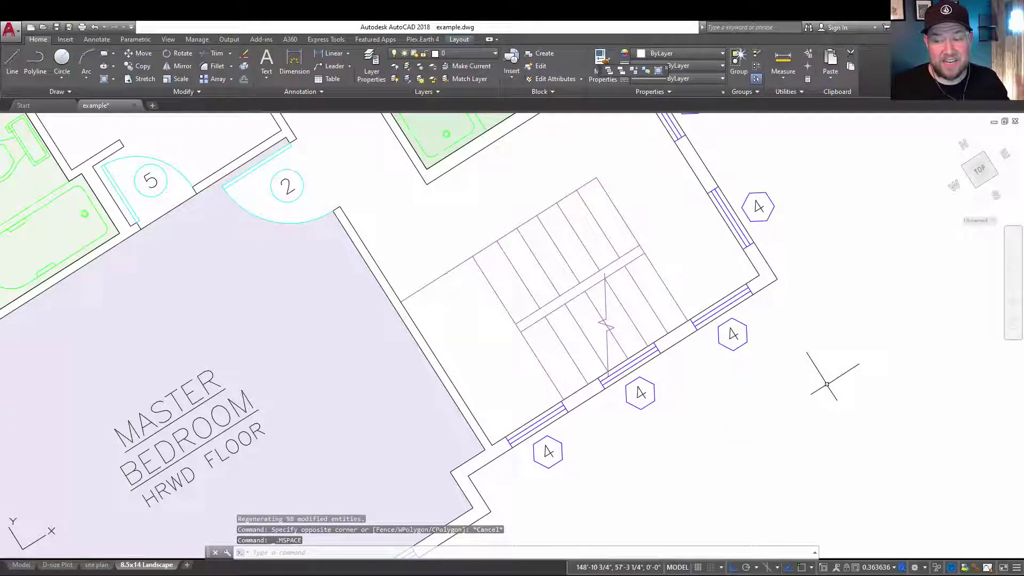
Step: Pan around the floor plan near the stairs, then zoom out until both plans show
mouse_move(799, 363)
middle_mouse_down()
mouse_move(761, 327)
mouse_move(523, 352)
mouse_move(864, 416)
middle_mouse_up()
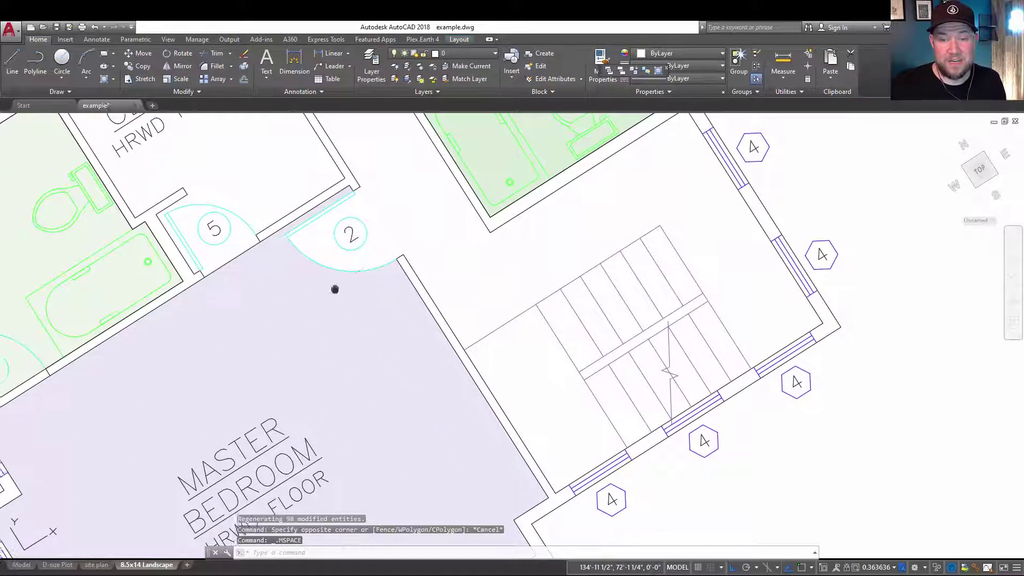
middle_click_drag(336, 288, 528, 229)
scroll(527, 228, "down", 5)
middle_click_drag(565, 270, 484, 281)
scroll(484, 280, "down", 2)
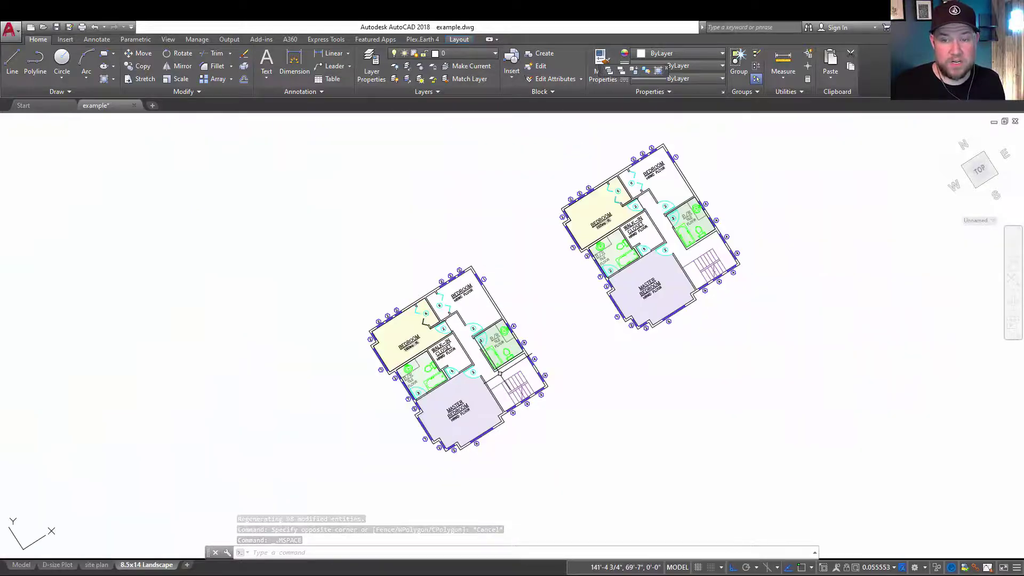
scroll(460, 387, "up", 7)
middle_click_drag(421, 298, 398, 328)
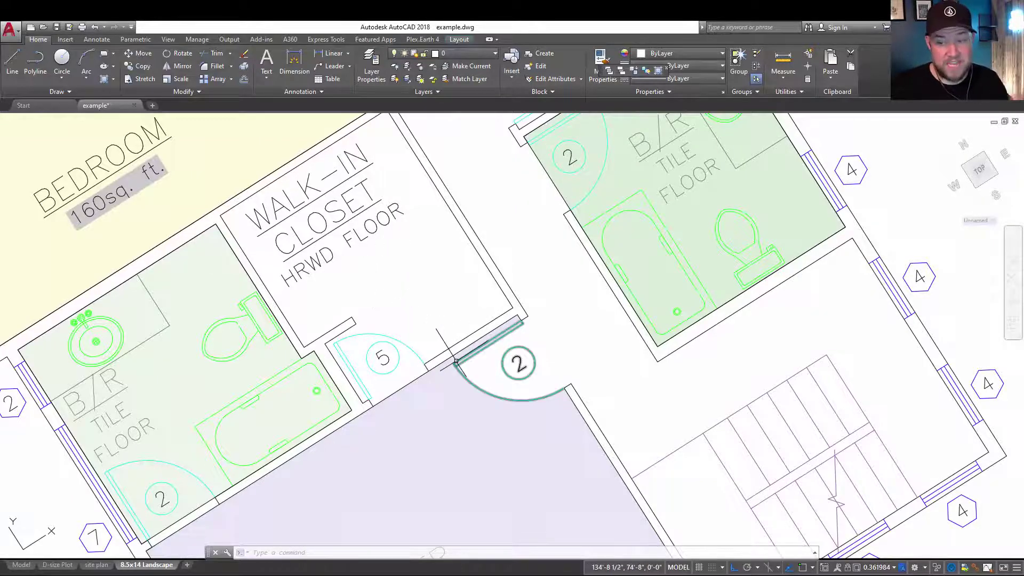
scroll(456, 361, "down", 2)
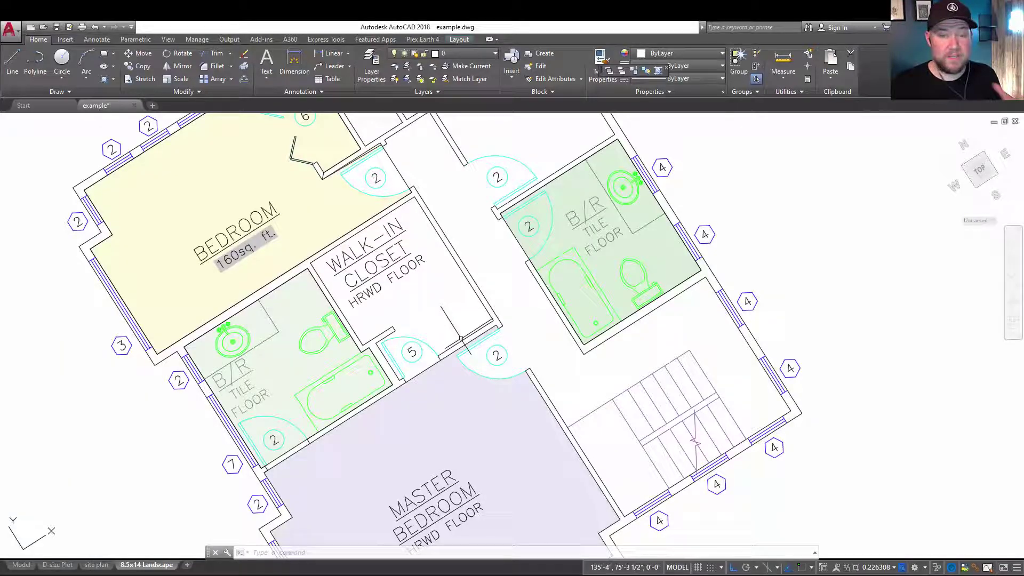
scroll(464, 338, "down", 6)
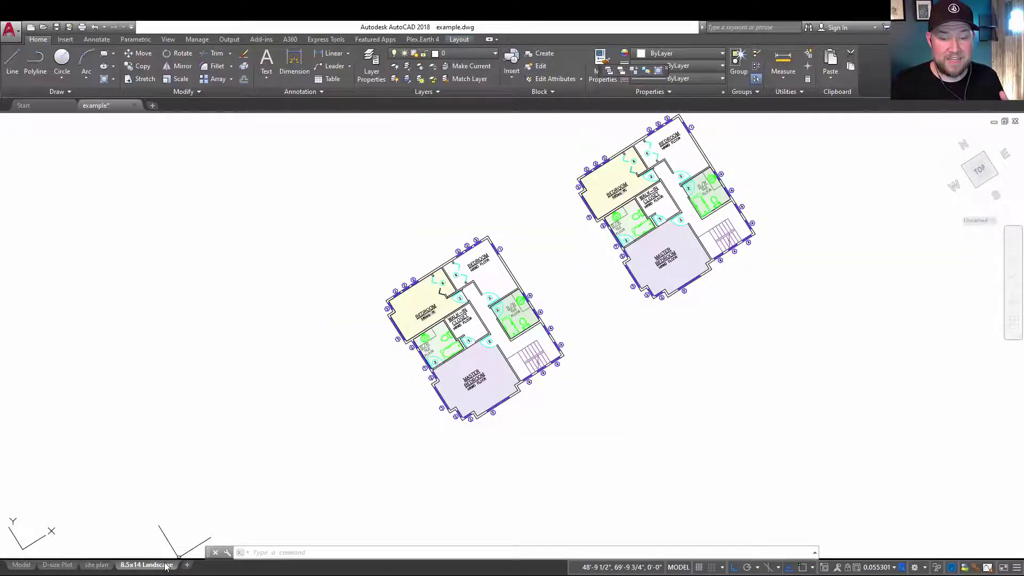
mouse_move(164, 566)
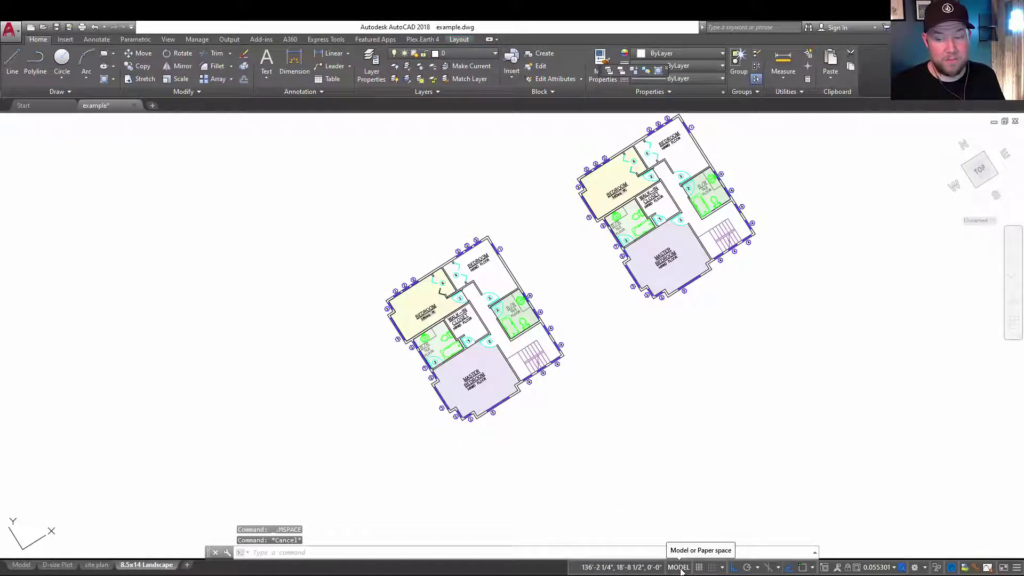
Step: Switch to paper space, then zoom and pan the plan to fit the main viewport
left_click(678, 566)
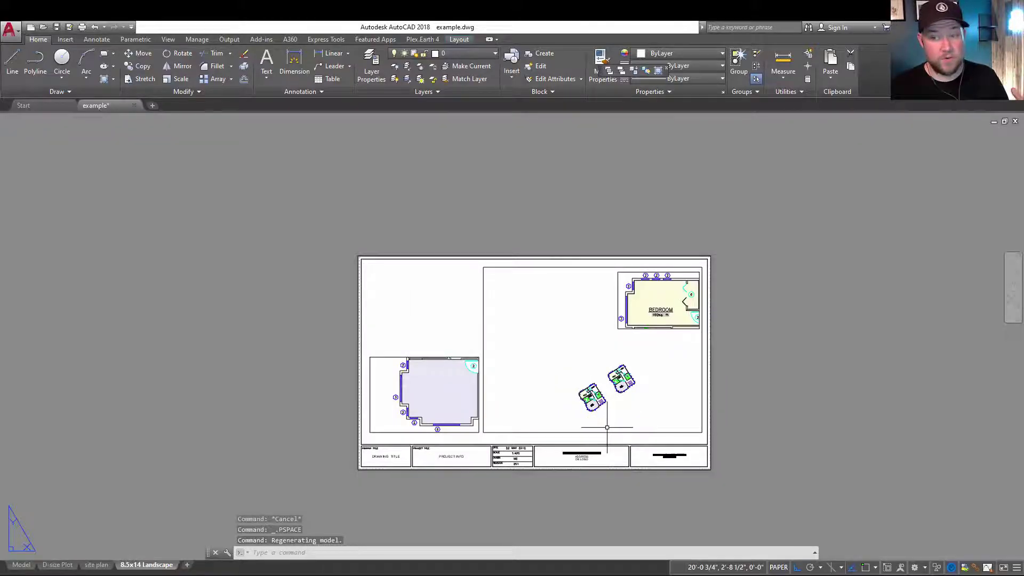
double_click(643, 408)
scroll(644, 407, "up", 5)
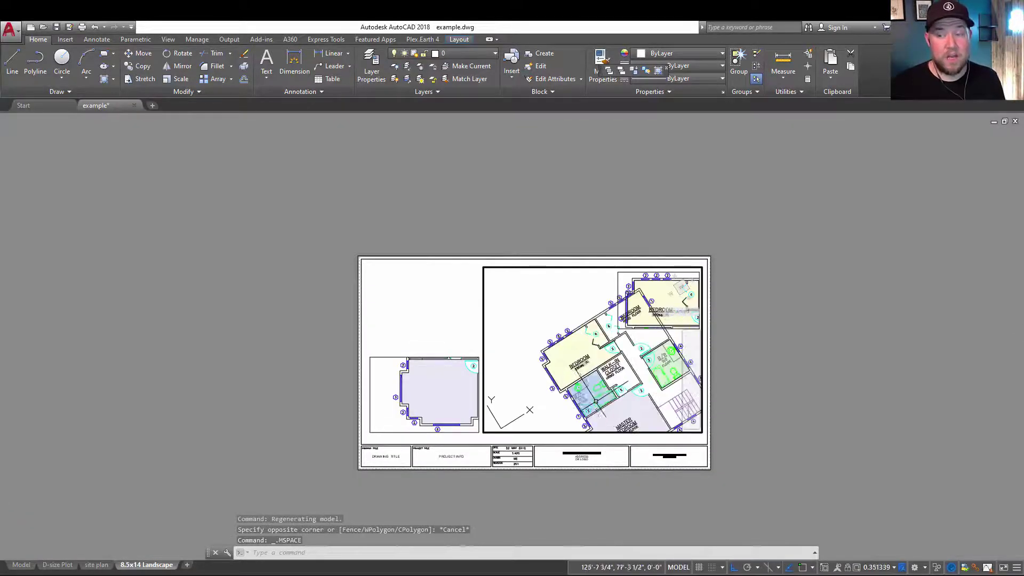
middle_click_drag(586, 389, 552, 320)
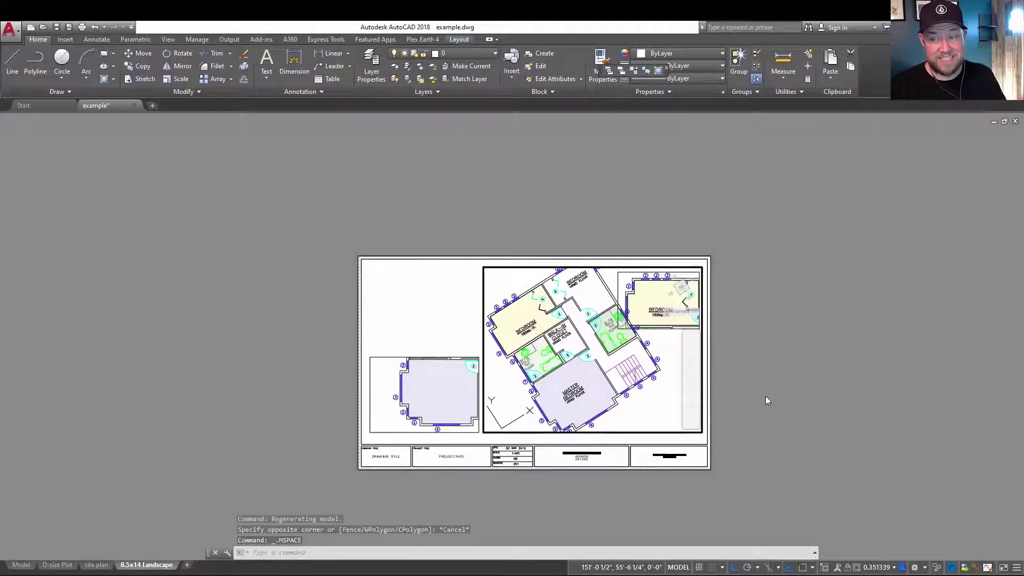
double_click(763, 398)
Step: Shift the sheet slightly left and return to paper space with PSPACE
middle_click_drag(652, 395, 608, 394)
scroll(602, 396, "up", 2)
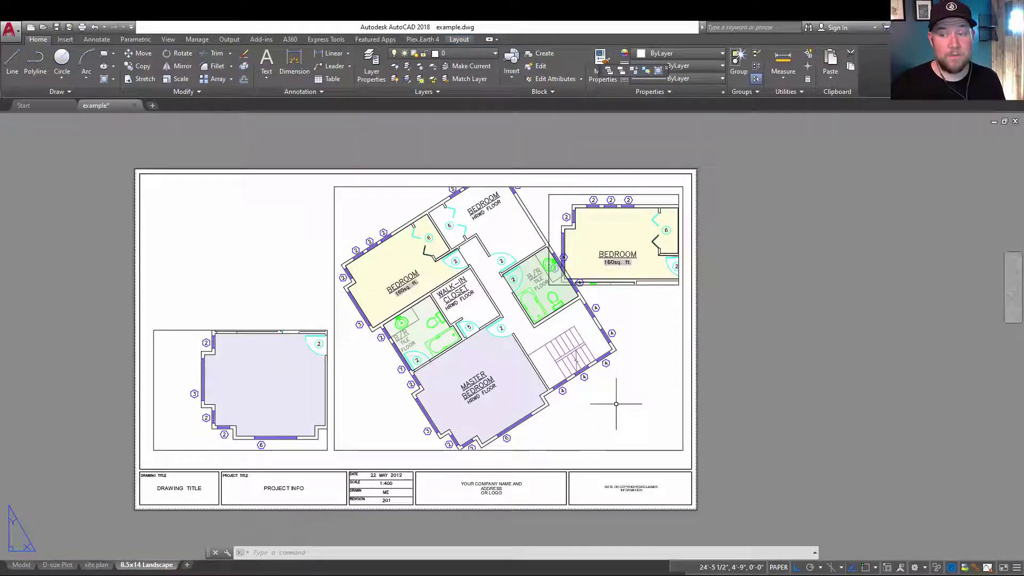
double_click(623, 408)
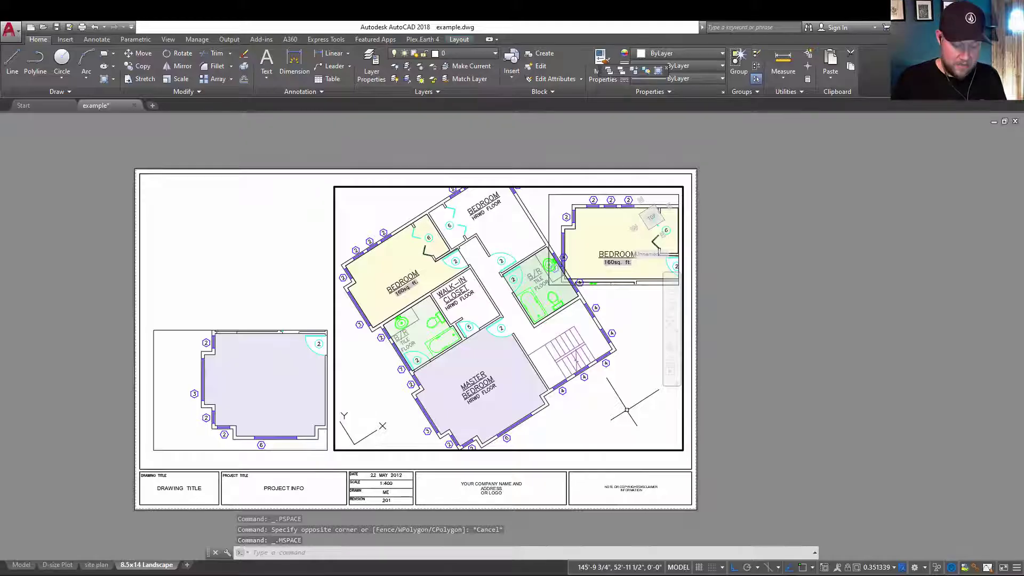
type("ps")
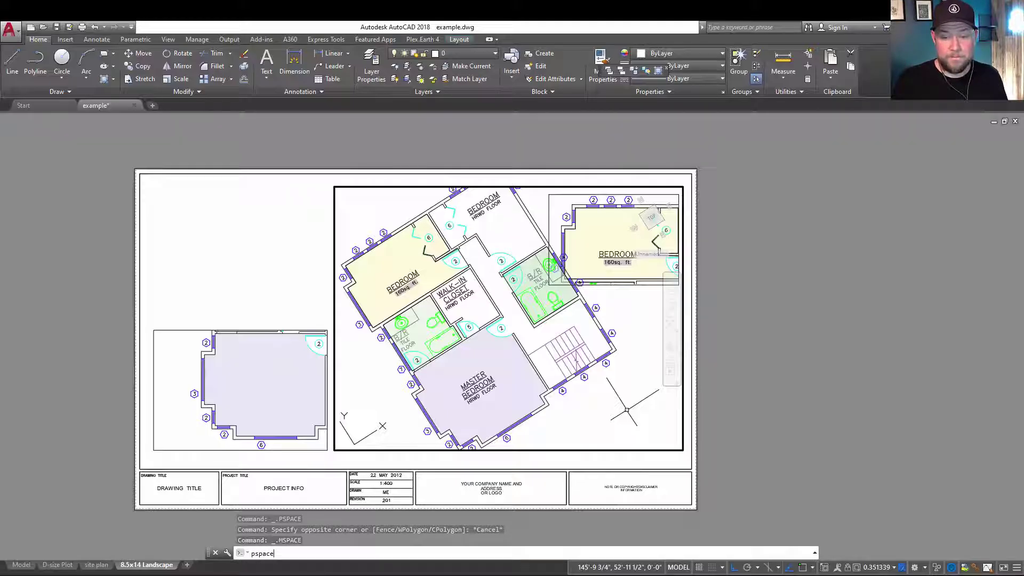
type("pace")
key("Return")
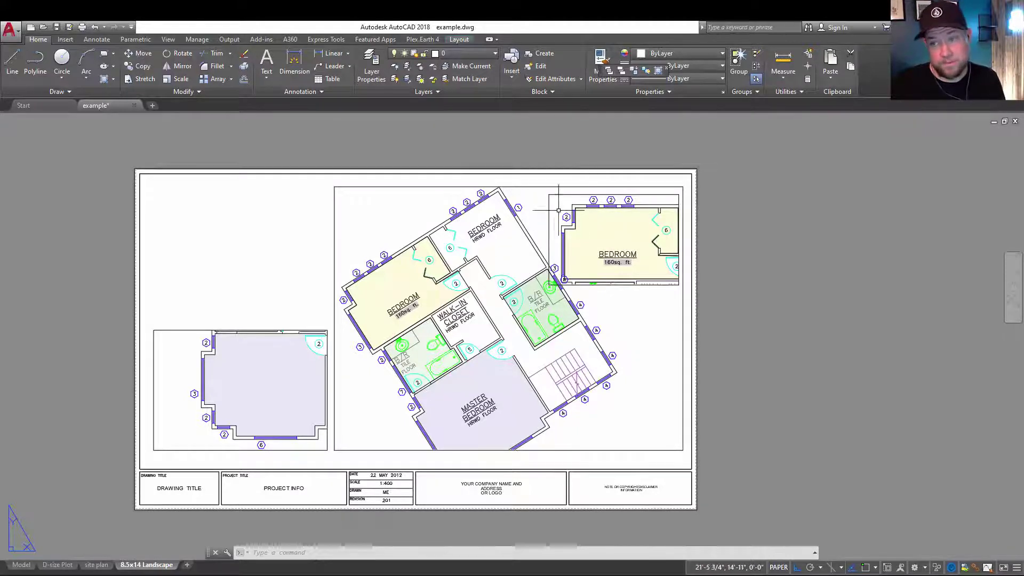
Step: Try making the top-right bedroom viewport active by clicking and cycling with Ctrl+R
double_click(614, 220)
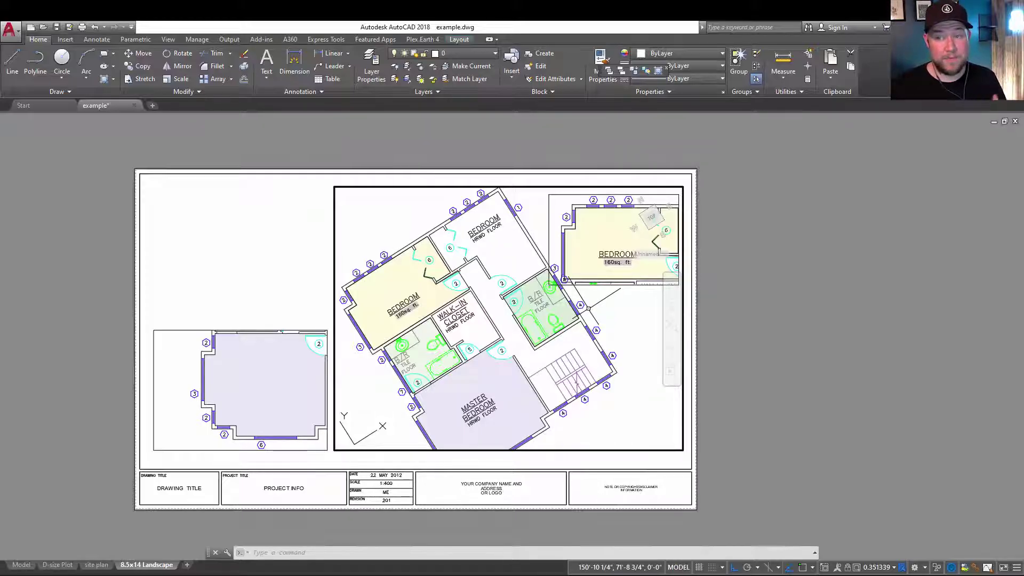
left_click(560, 203)
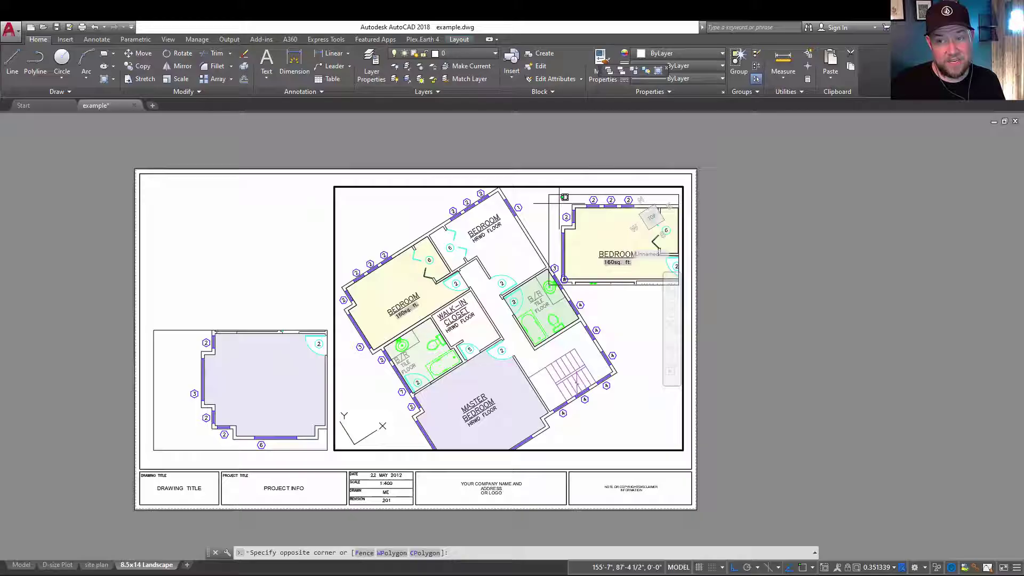
left_click(544, 189)
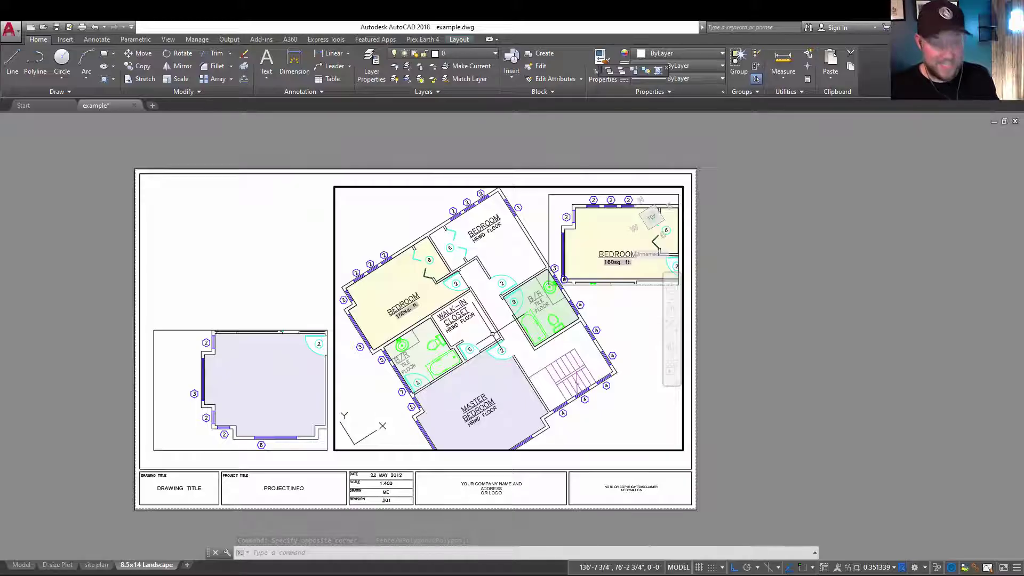
left_click(664, 208)
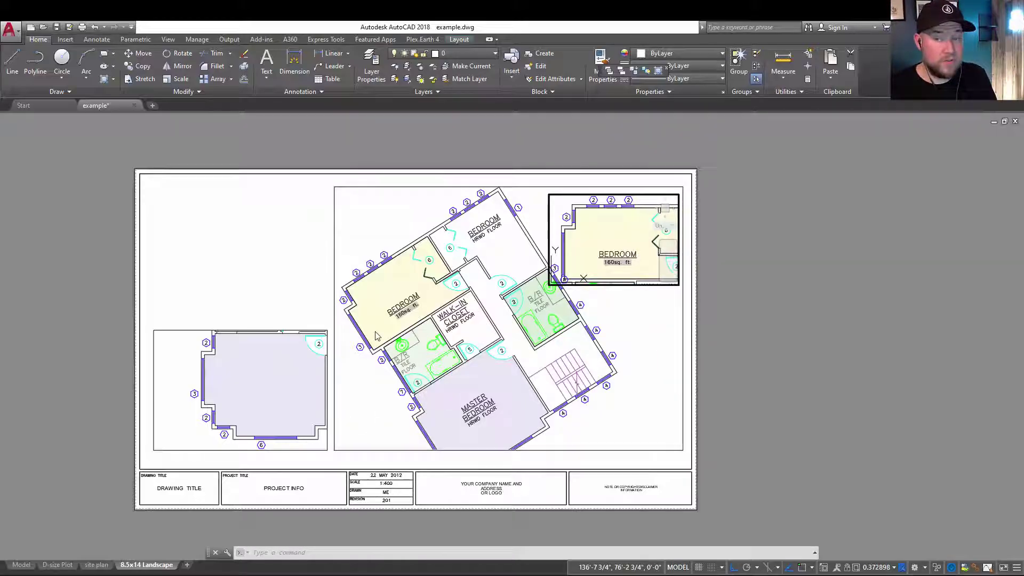
key("ctrl+r")
key("ctrl+r")
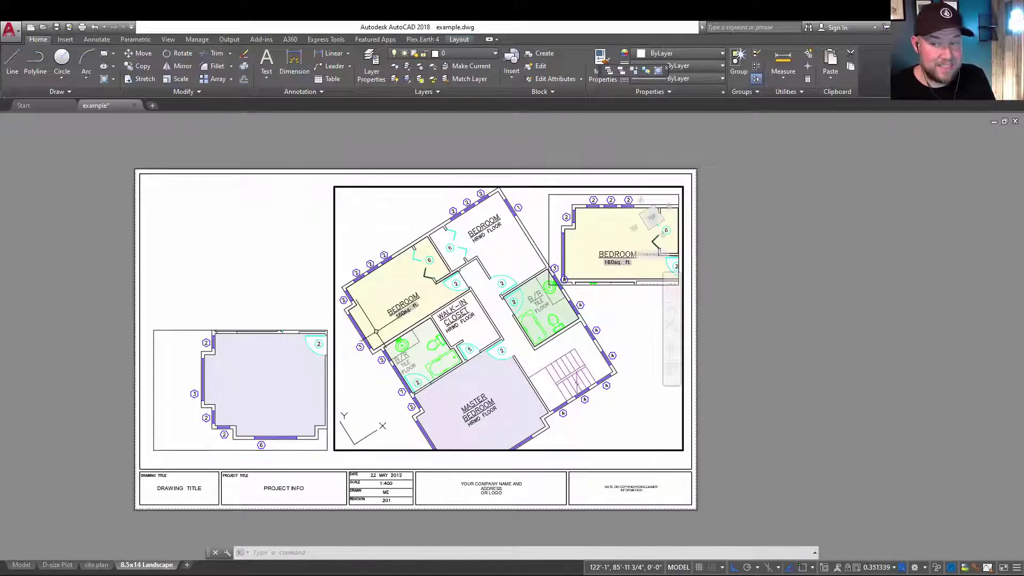
key("ctrl+r")
key("ctrl+r")
key("ctrl+r")
key("ctrl+r")
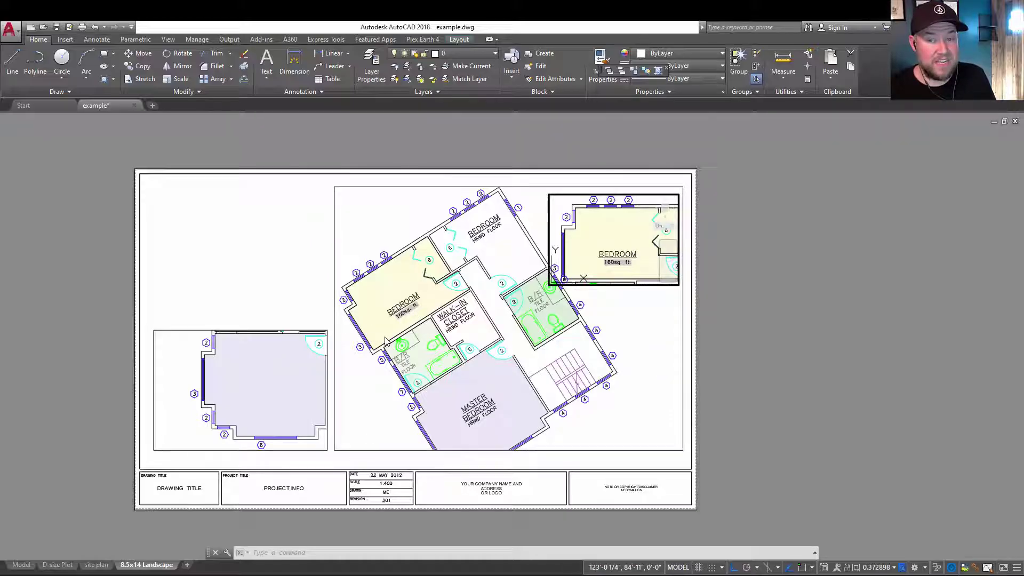
key("ctrl+r")
key("ctrl+r")
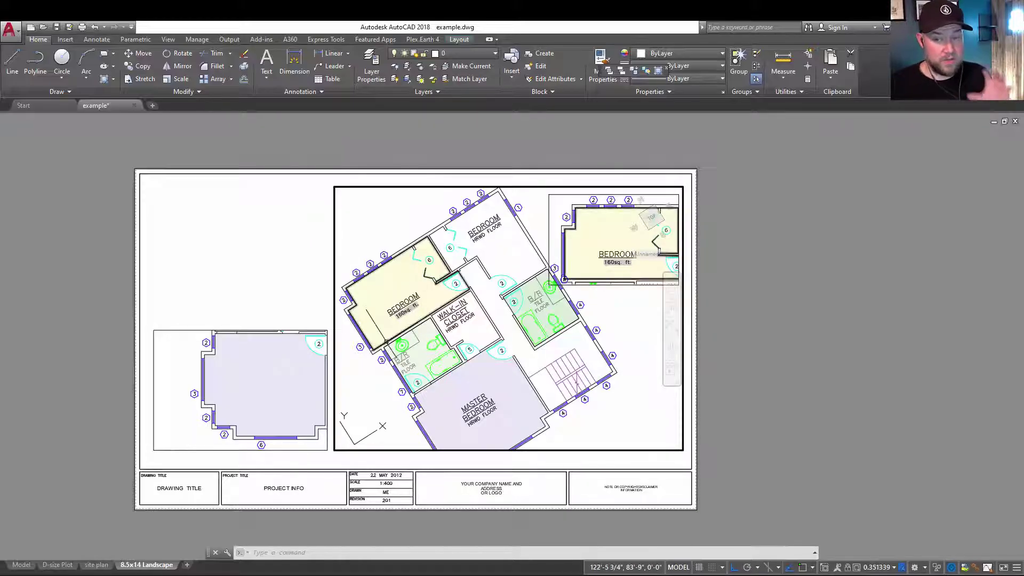
double_click(768, 265)
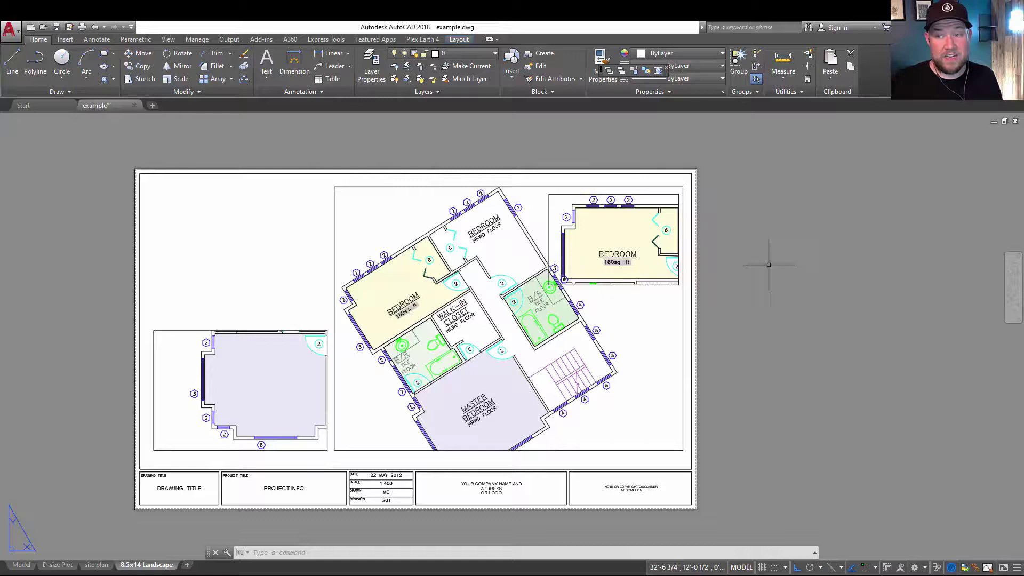
Step: Cycle to the top-right viewport and pan the bedroom up to reveal the WALK-IN label
double_click(565, 266)
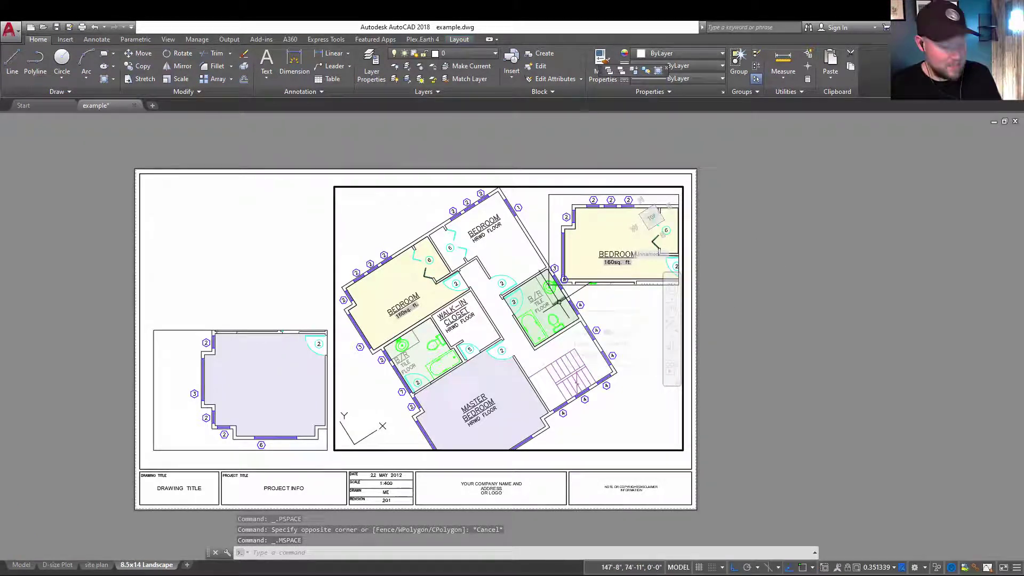
key("ctrl+r")
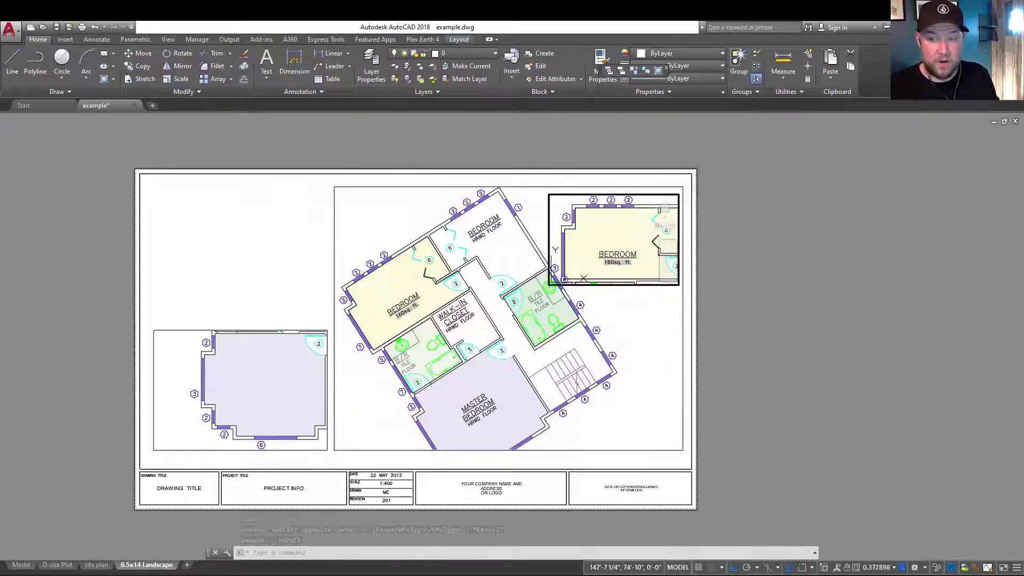
key("ctrl+r")
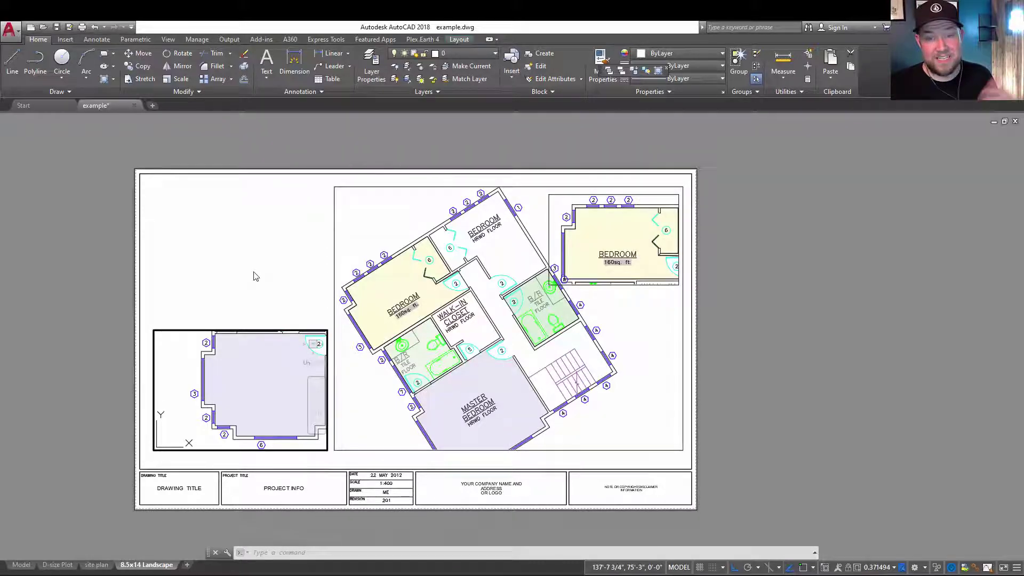
key("ctrl+r")
key("ctrl+r")
mouse_move(607, 261)
middle_mouse_down()
mouse_move(551, 271)
mouse_move(600, 265)
mouse_move(593, 236)
mouse_move(605, 255)
middle_mouse_up()
double_click(729, 268)
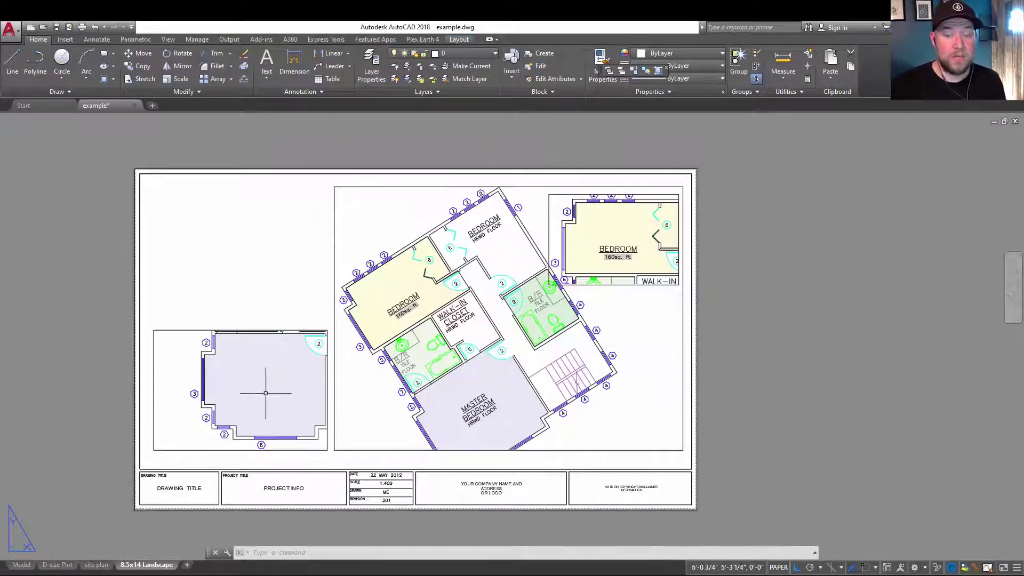
Step: Zoom in on the layout over the lower-left viewport
scroll(262, 397, "up", 3)
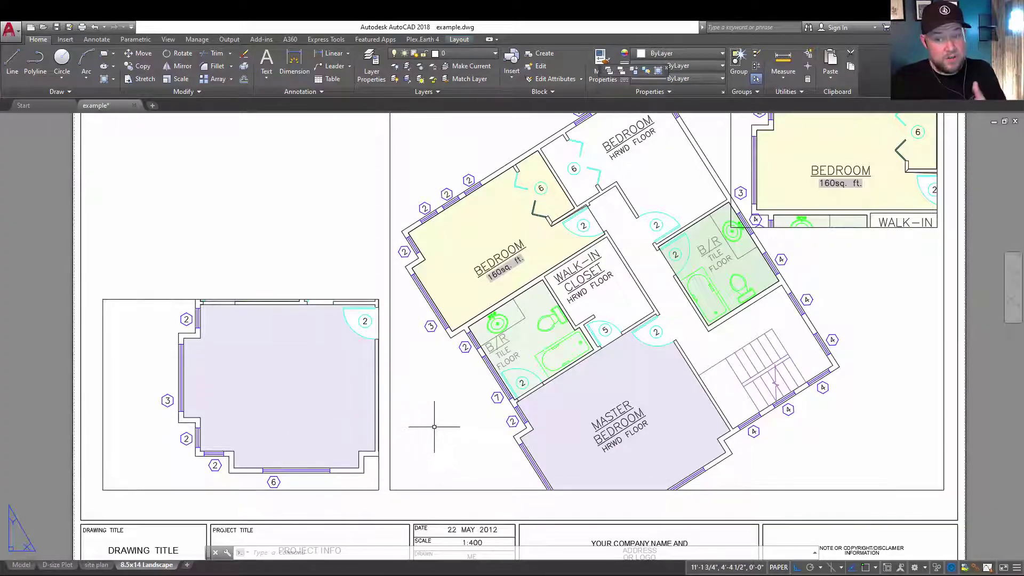
Step: Check the MASTER BEDROOM label's layer, then thaw Text in the bottom-left viewport
double_click(455, 445)
left_click(624, 424)
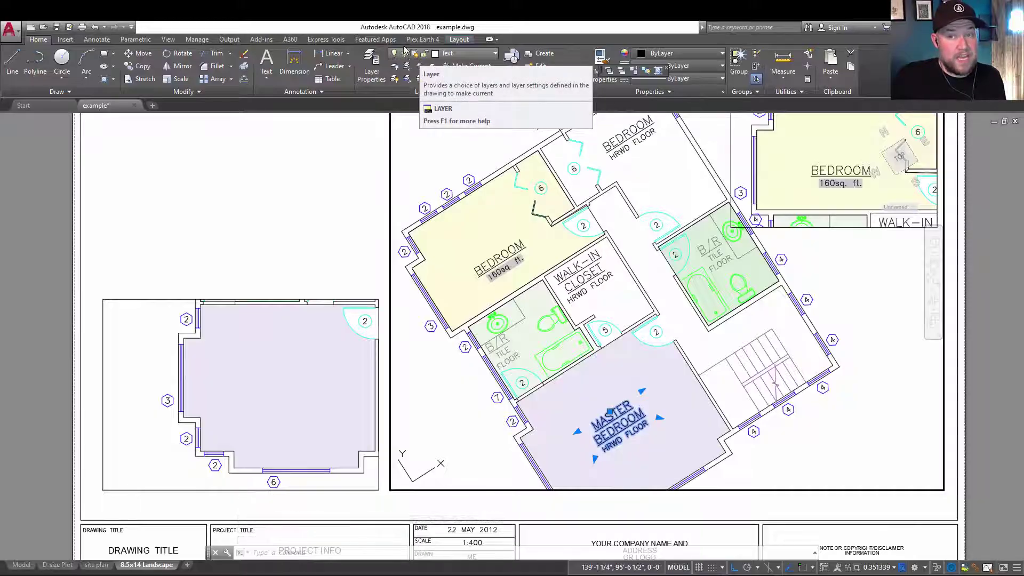
left_click(293, 363)
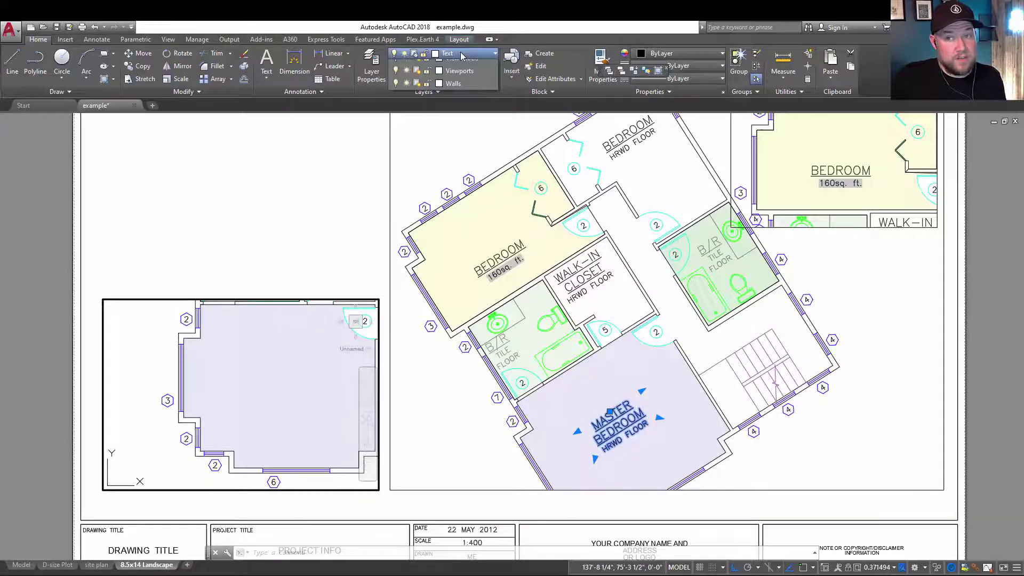
left_click(440, 54)
left_click(417, 219)
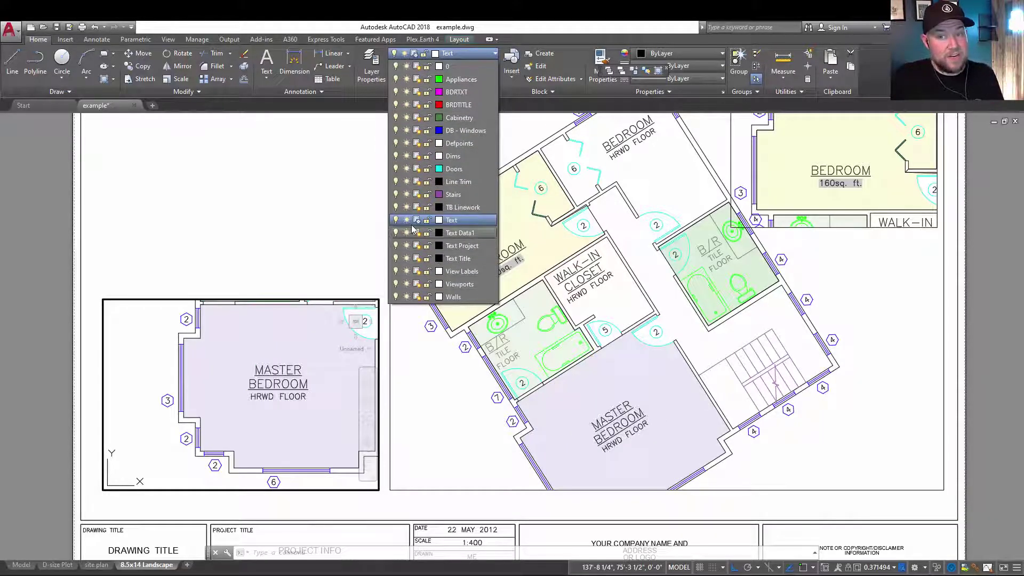
left_click(417, 220)
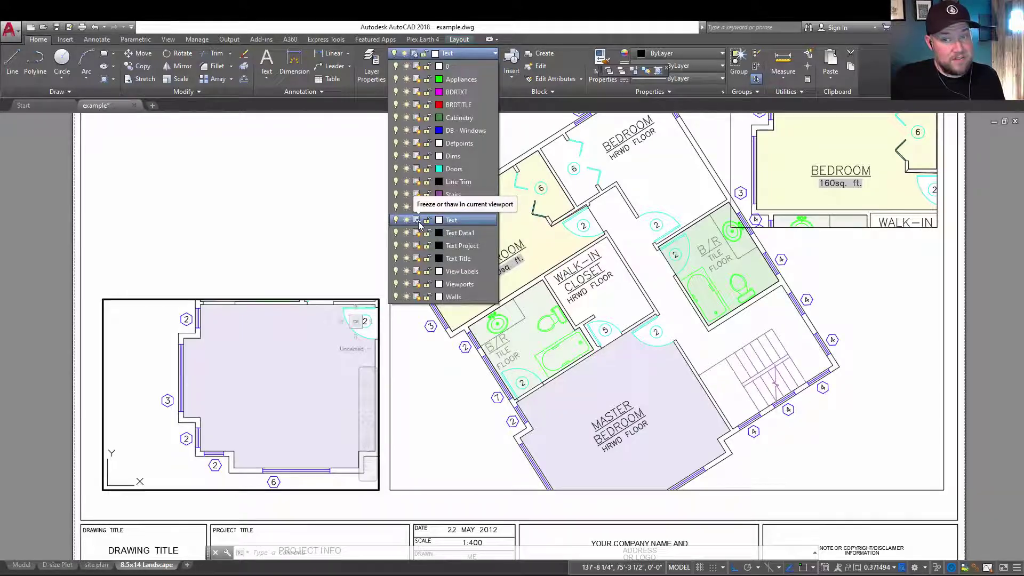
left_click(418, 220)
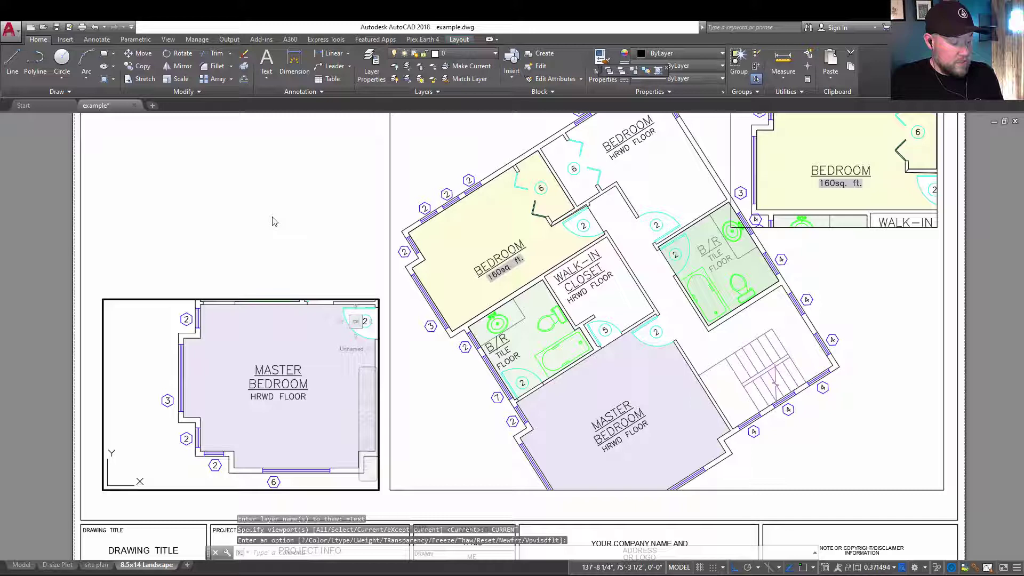
key("Escape")
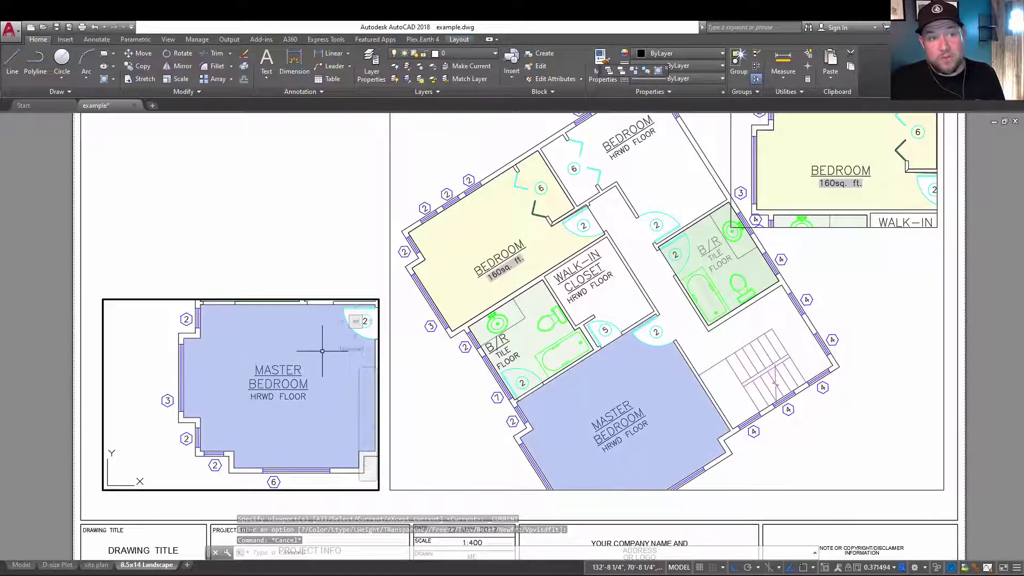
Step: Reopen the Layer list to verify the Text layer, then dismiss it
mouse_move(322, 351)
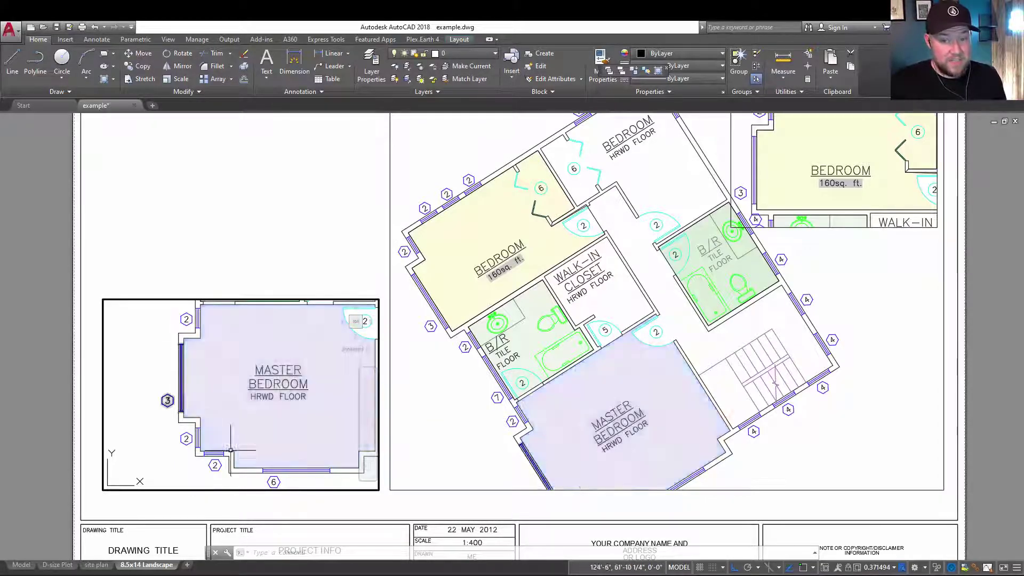
left_click(454, 54)
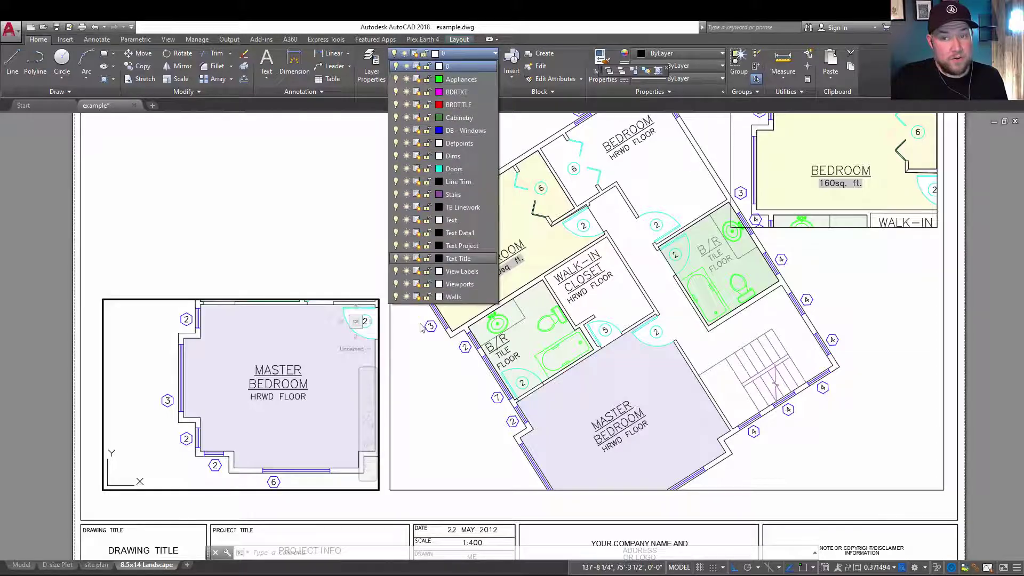
left_click(257, 234)
scroll(484, 347, "down", 2)
Step: Cancel pending commands, pan and zoom to centre the main floor plan, then return to the sheet
key("Escape")
key("Escape")
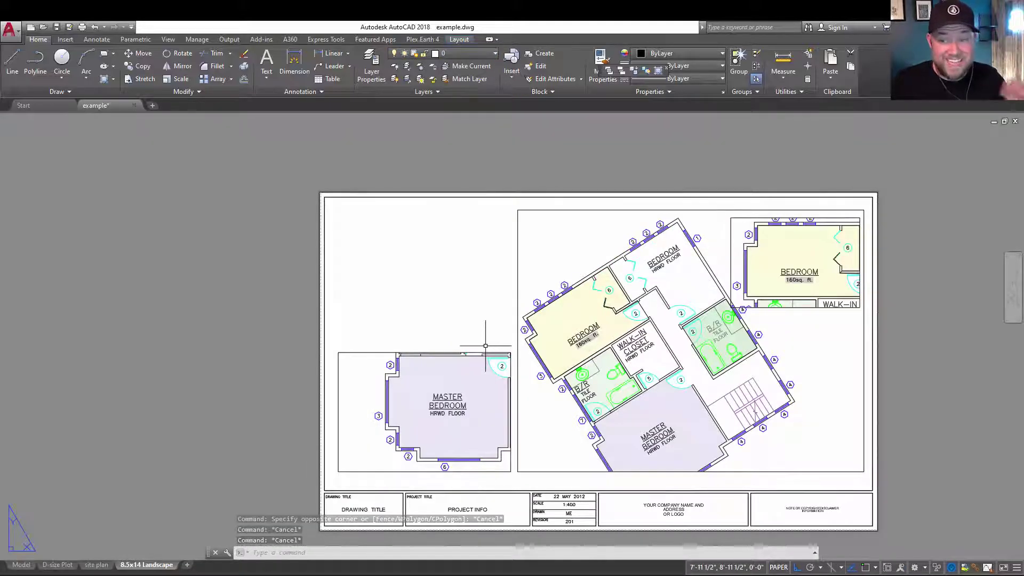
key("Escape")
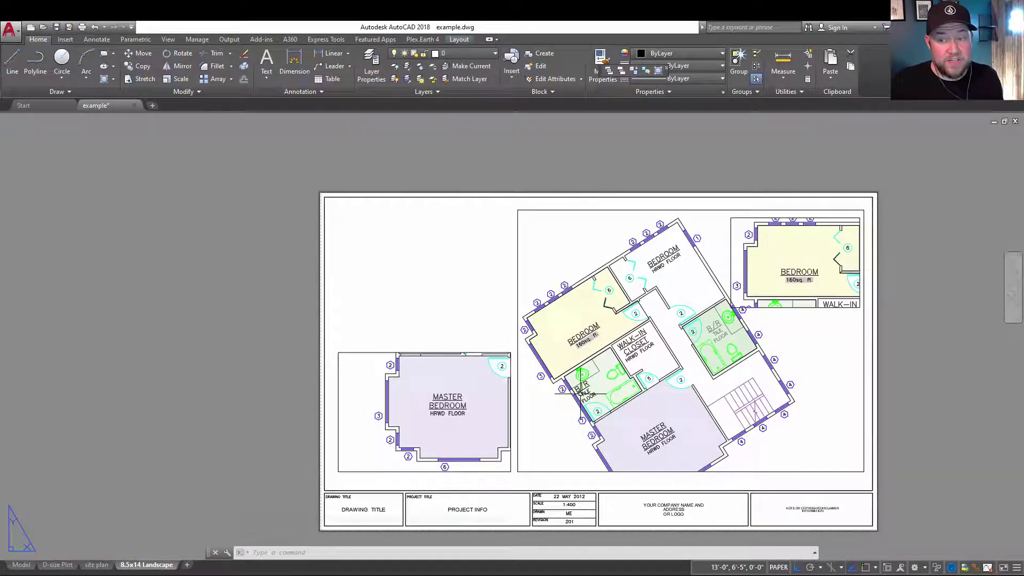
double_click(603, 391)
middle_click_drag(603, 391, 407, 370)
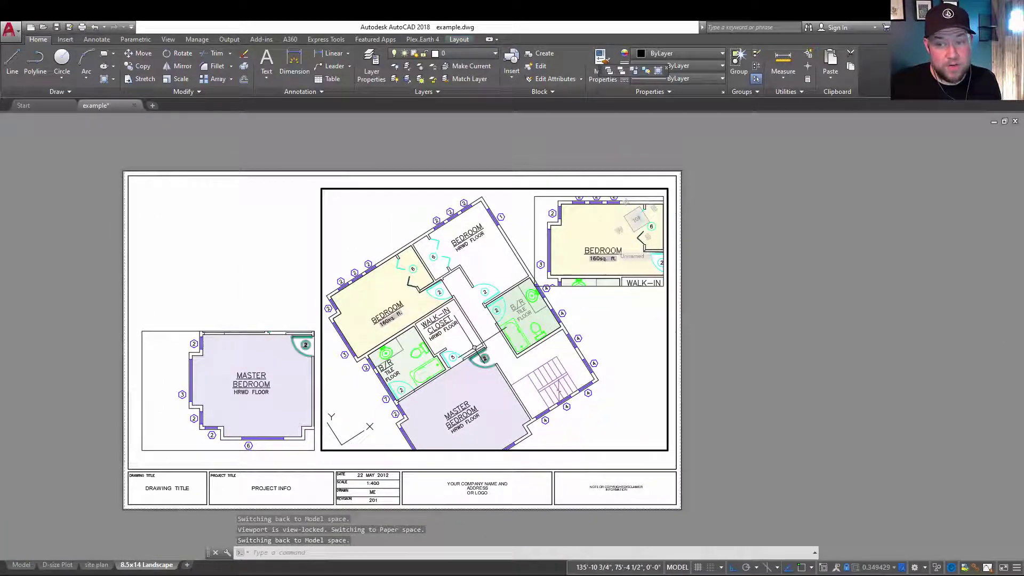
scroll(407, 370, "up", 2)
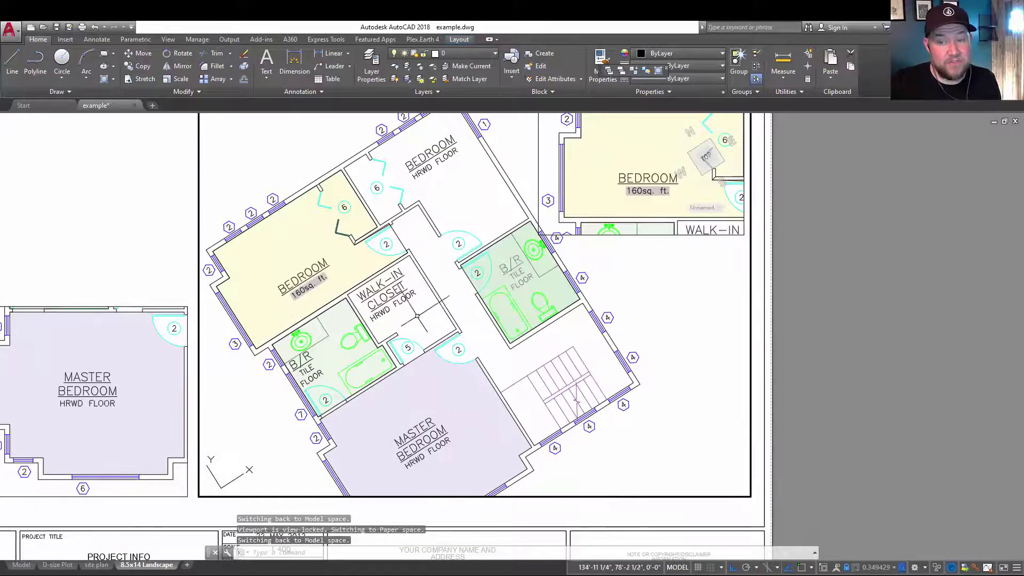
mouse_move(408, 370)
middle_mouse_down()
mouse_move(594, 364)
mouse_move(300, 367)
mouse_move(390, 367)
middle_mouse_up()
scroll(375, 373, "down", 2)
scroll(376, 373, "up", 5)
scroll(375, 373, "down", 5)
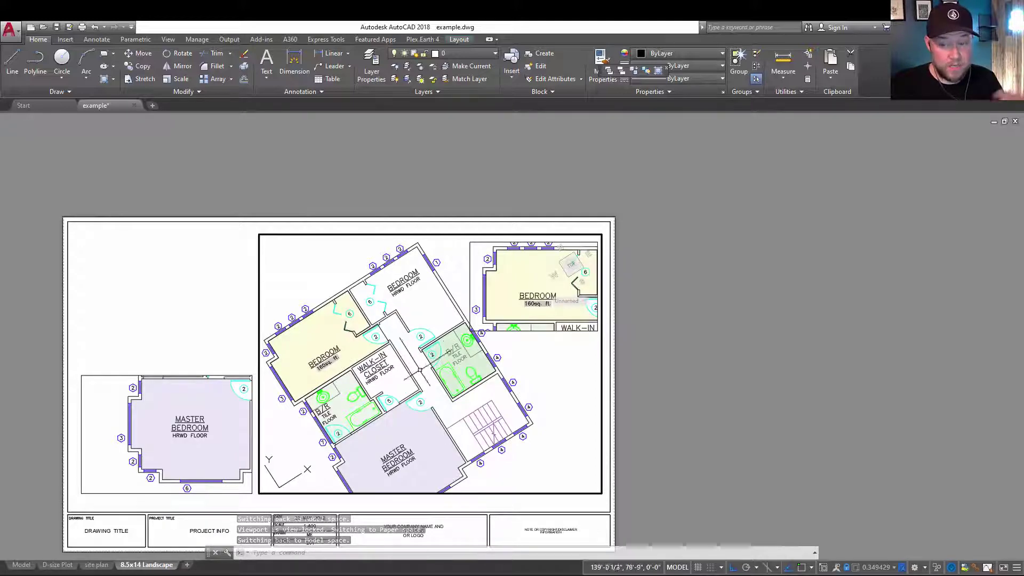
scroll(420, 401, "up", 3)
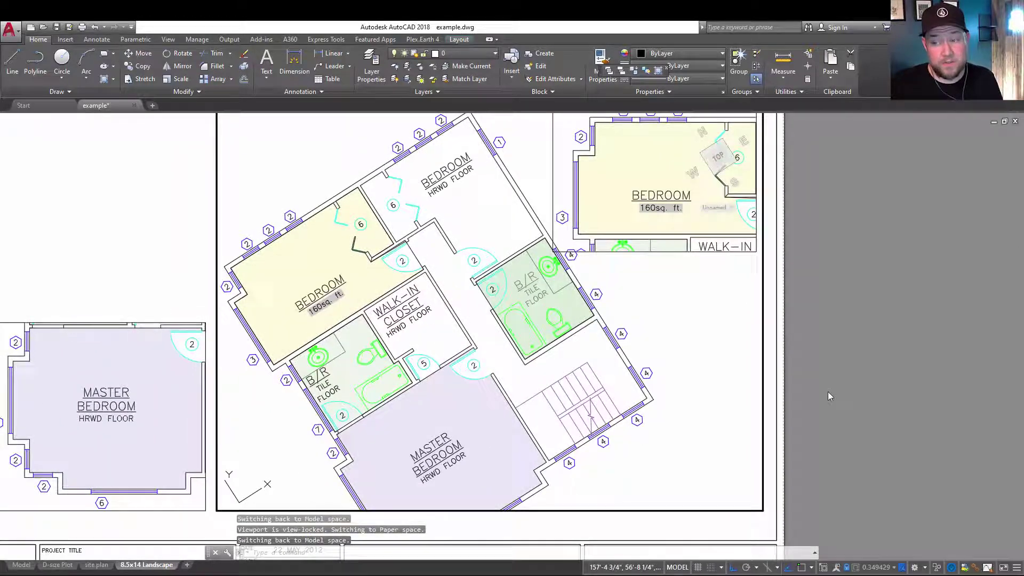
double_click(828, 391)
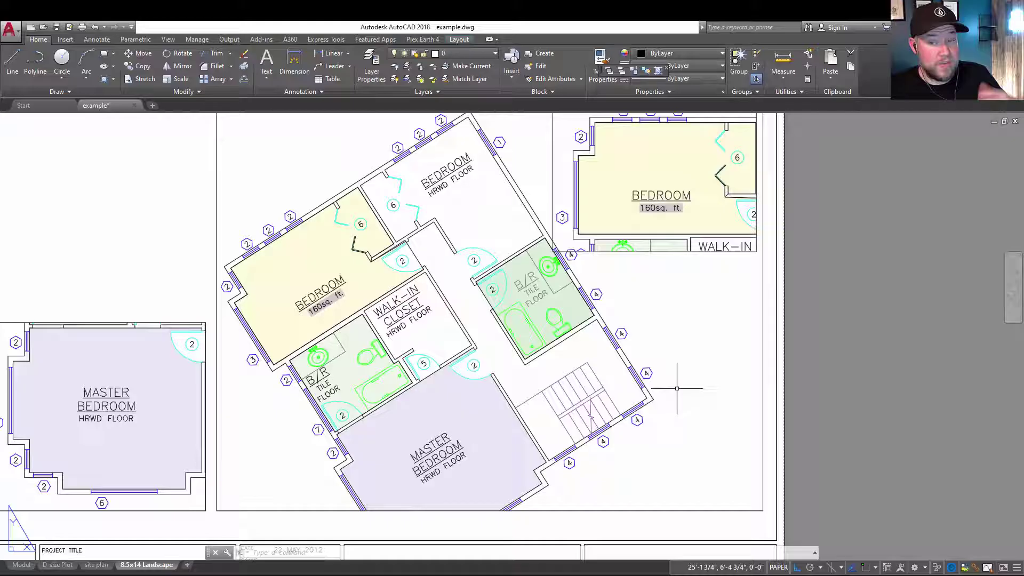
Step: Select the large plan viewport and check its lock status on the status bar
left_click(772, 350)
left_click(736, 354)
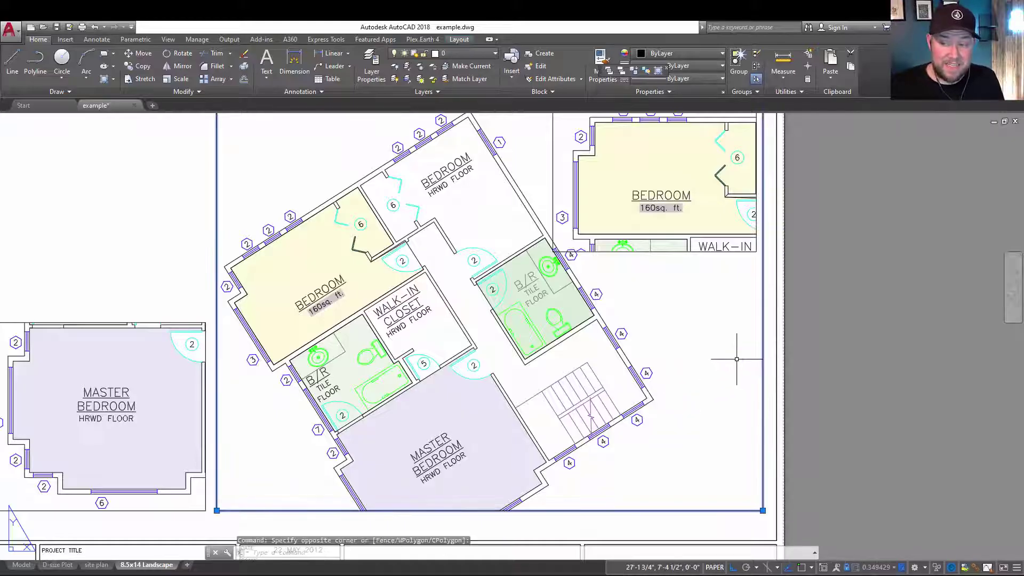
left_click(848, 569)
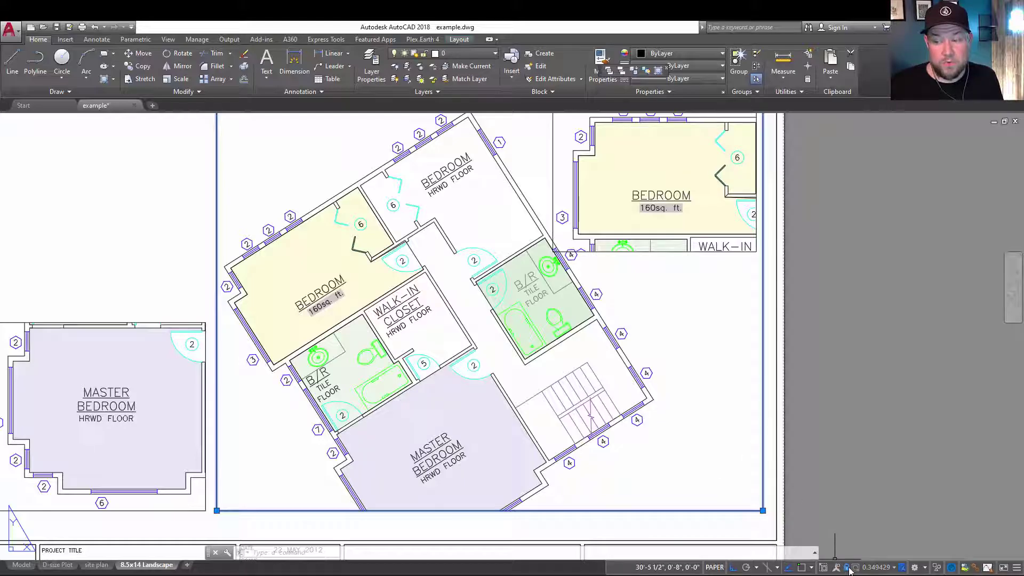
Step: Pan the rotated floor plan up and left inside the large viewport, then return to paper space
double_click(715, 464)
middle_click_drag(725, 394, 760, 352)
double_click(879, 385)
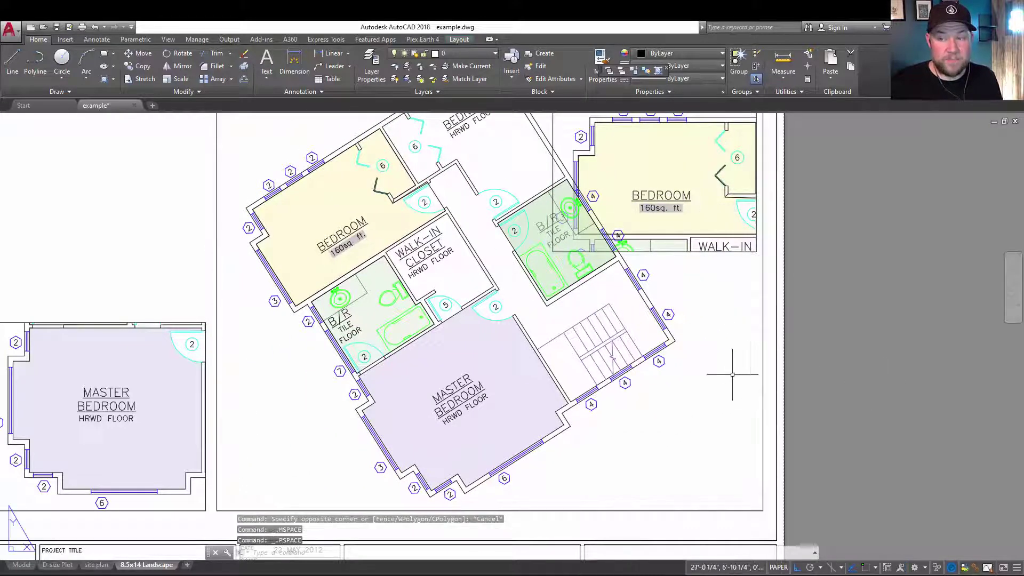
left_click(768, 384)
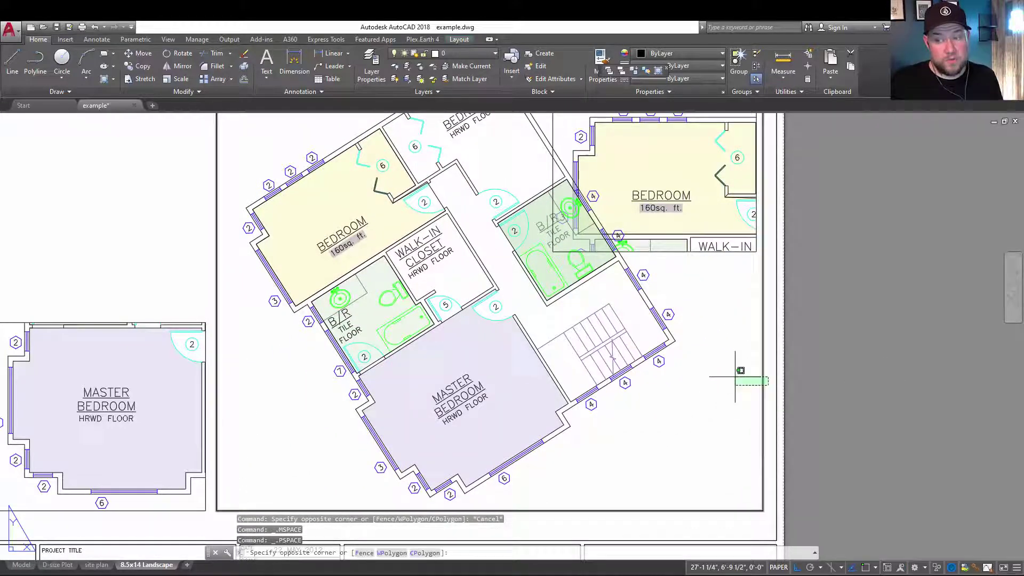
Step: Set the selected viewport's Display Locked option to No
left_click(520, 246)
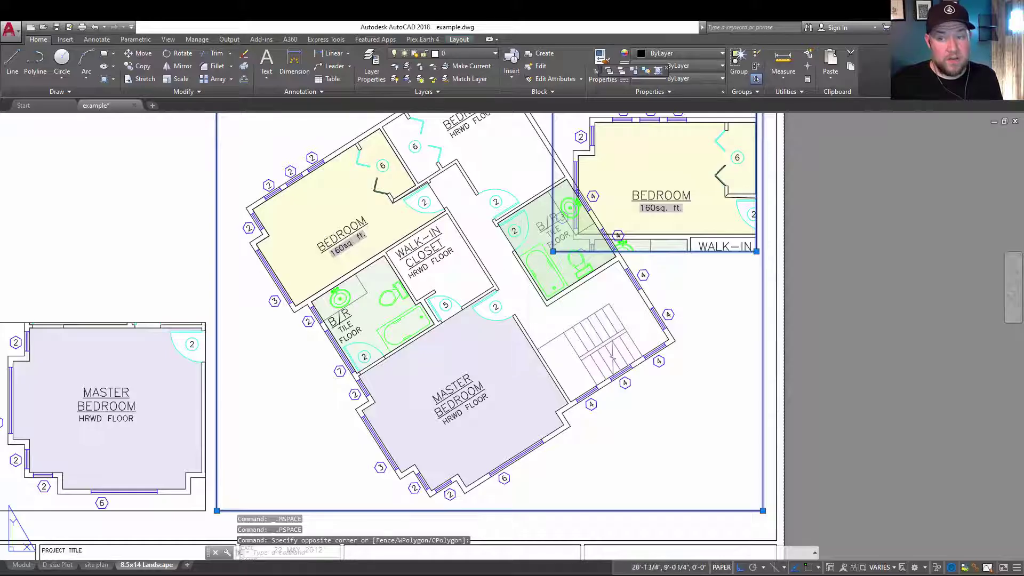
right_click(529, 314)
mouse_move(578, 328)
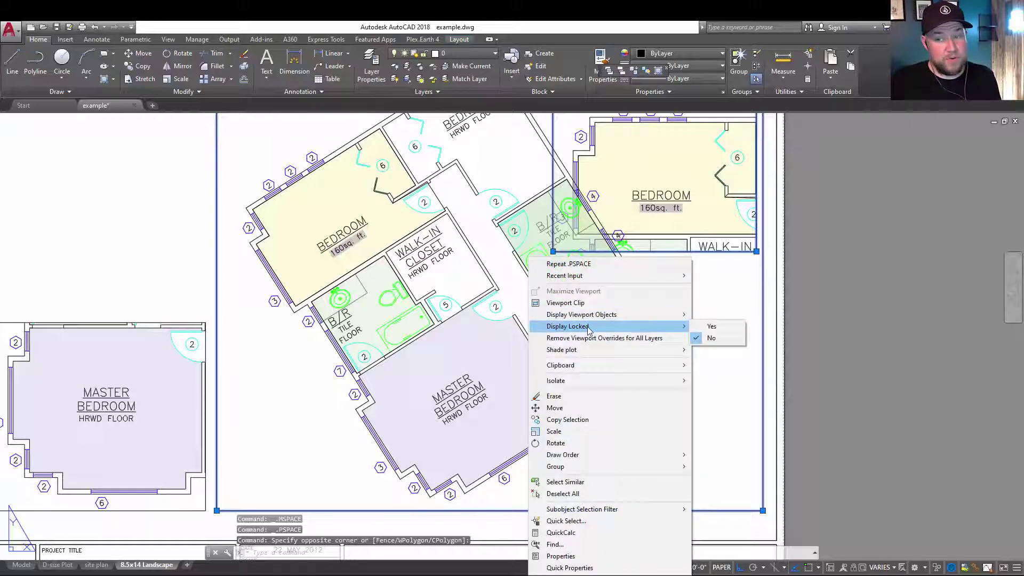
left_click(713, 339)
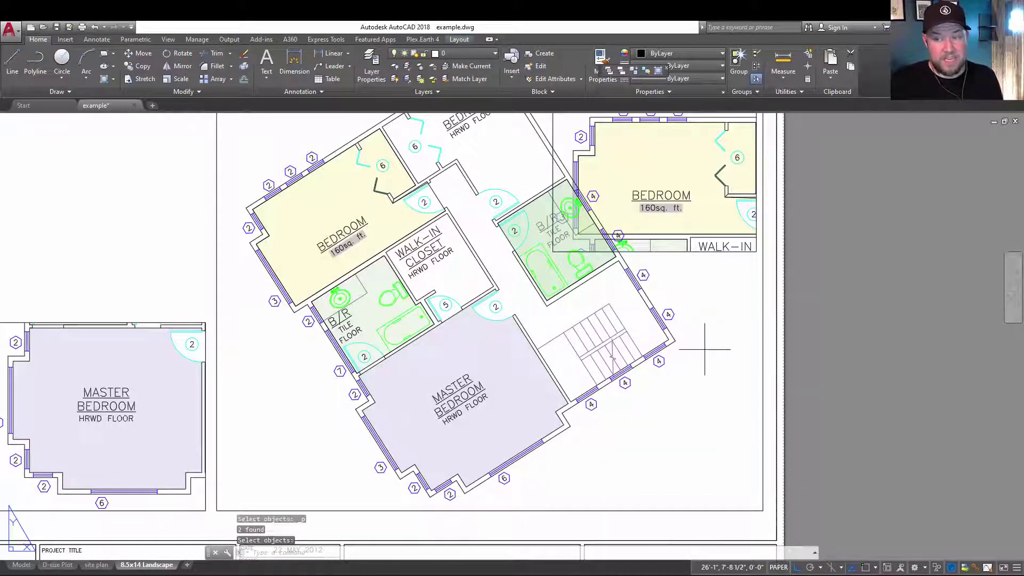
Step: Adjust the viewport zoom, return to paper space, and pan to show the whole sheet
double_click(705, 350)
scroll(705, 350, "down", 2)
scroll(741, 332, "up", 2)
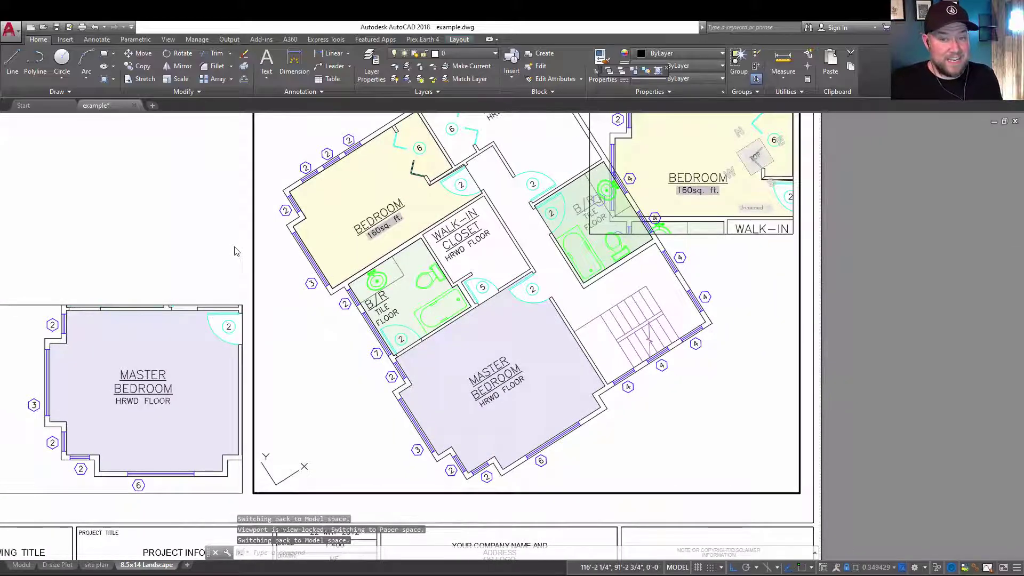
double_click(235, 248)
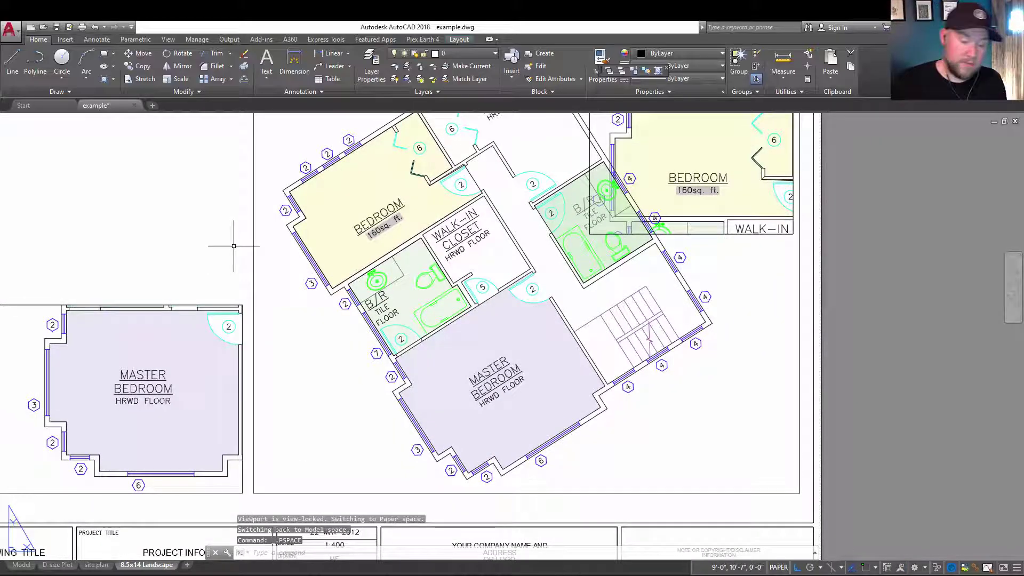
middle_click_drag(233, 246, 405, 251)
Step: Delete the large rotated plan viewport and its inset viewport
scroll(479, 298, "down", 2)
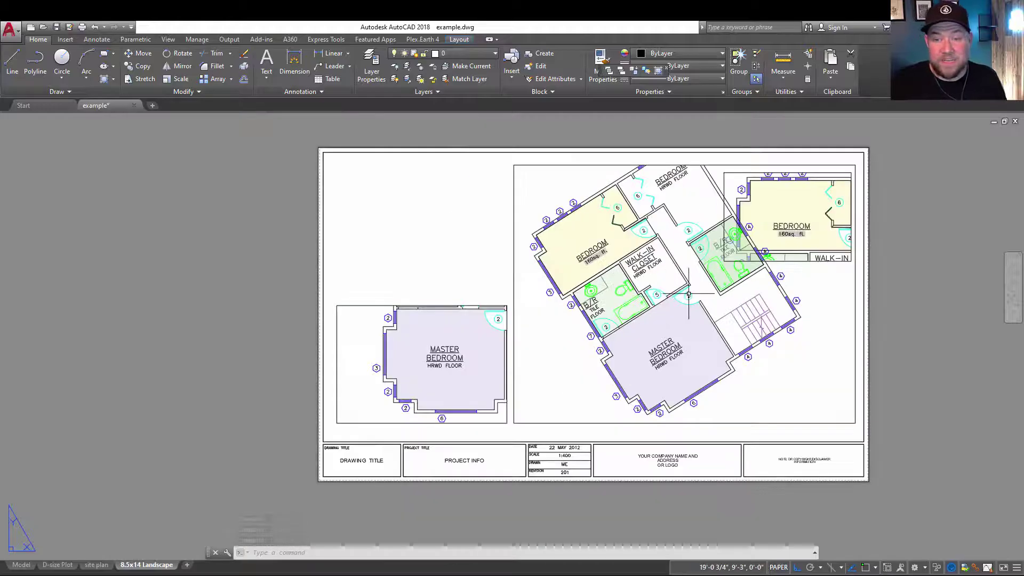
scroll(633, 307, "up", 1)
left_click(730, 302)
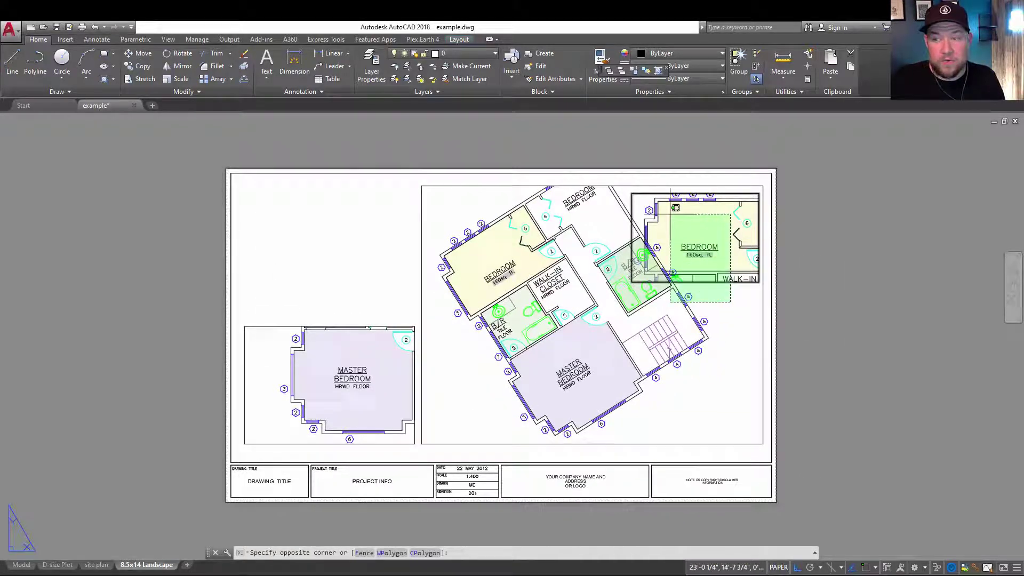
left_click(678, 177)
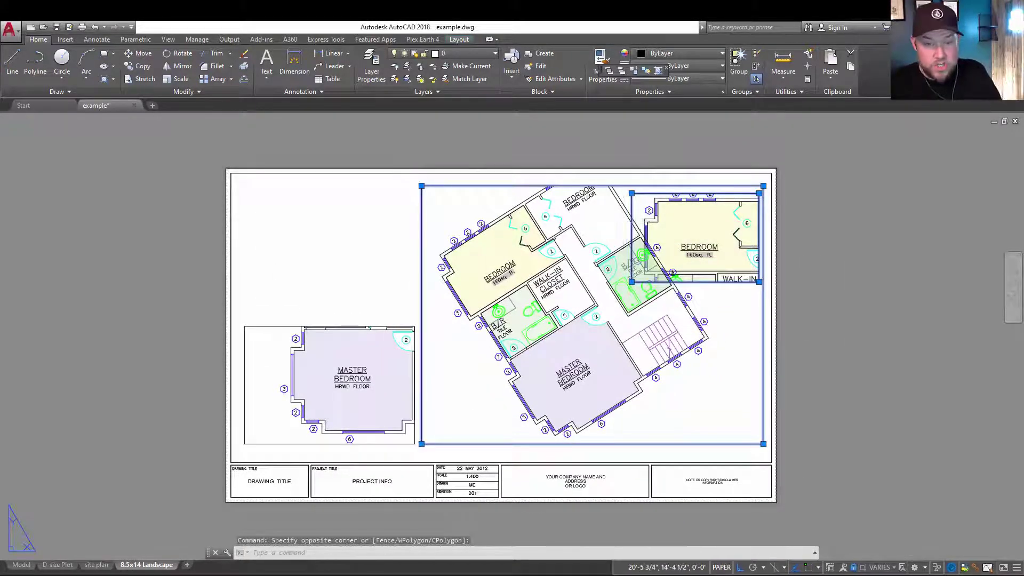
key("Delete")
Step: Stretch the Master Bedroom viewport to the sheet's top-right corner and shift the plans right
left_click(486, 384)
left_click(392, 328)
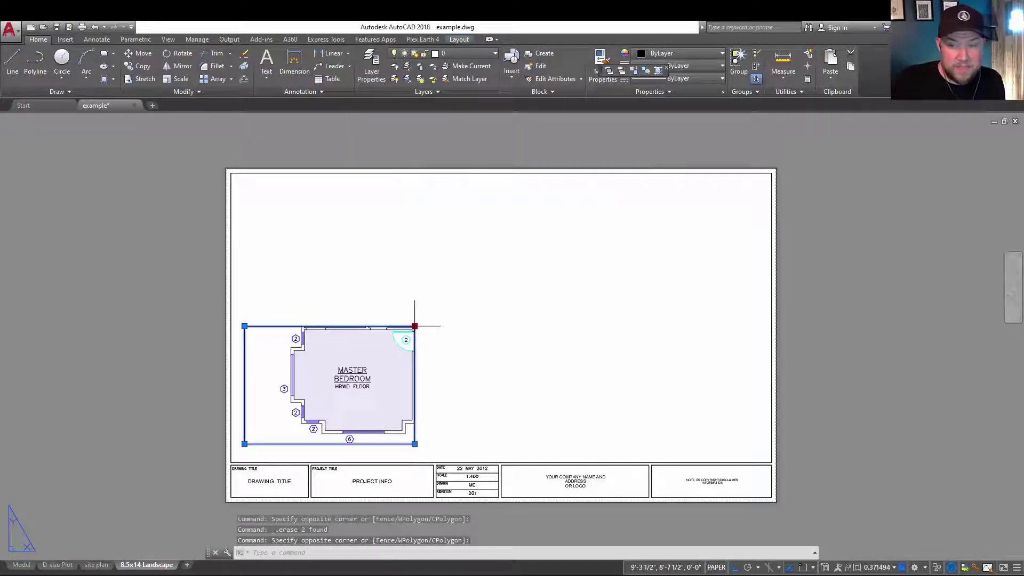
left_click(414, 326)
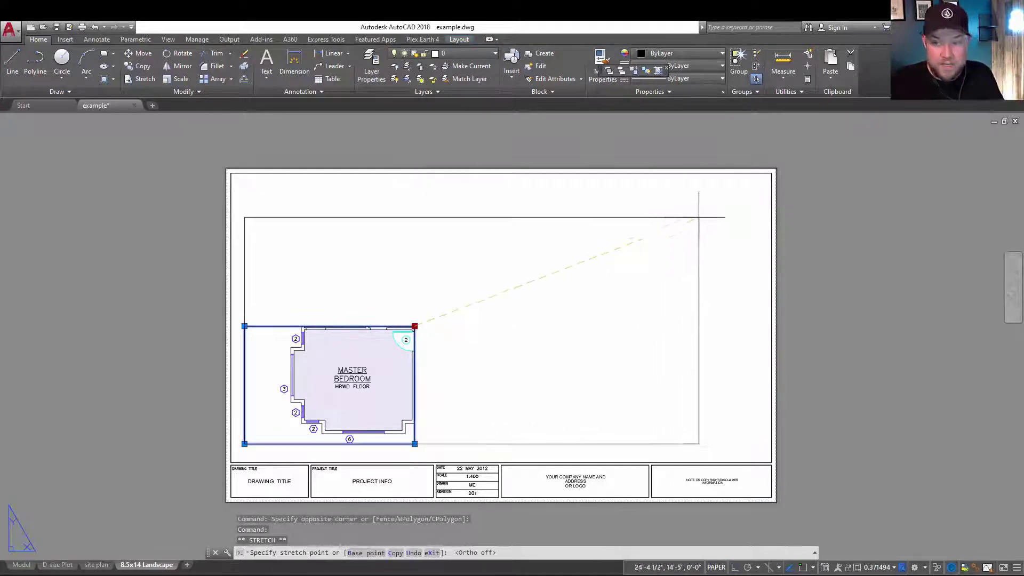
left_click(761, 181)
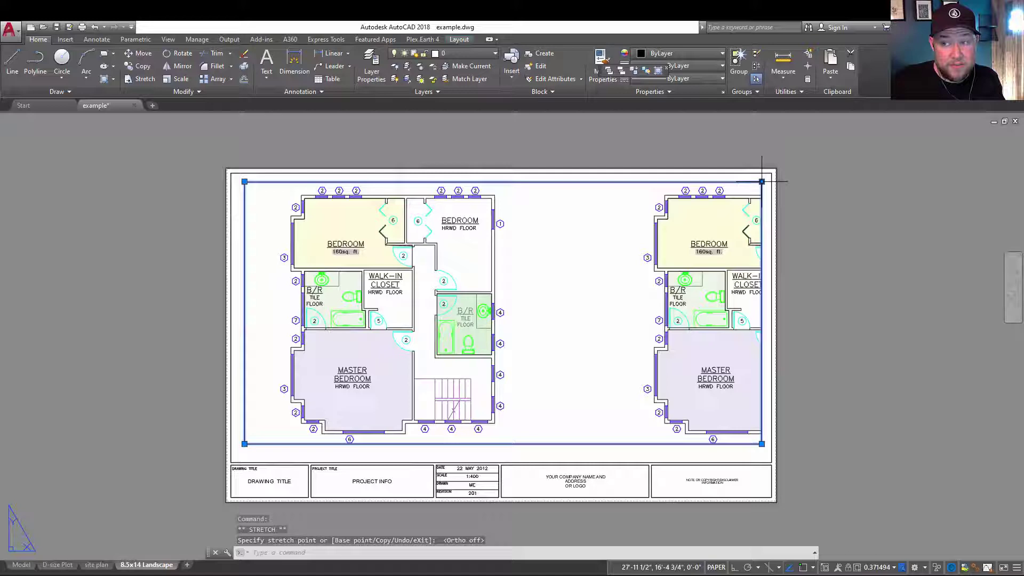
double_click(537, 286)
middle_click_drag(469, 308, 326, 298)
Step: Zoom extents (Z, E) inside the full-width viewport, then return to paper space
scroll(553, 331, "up", 3)
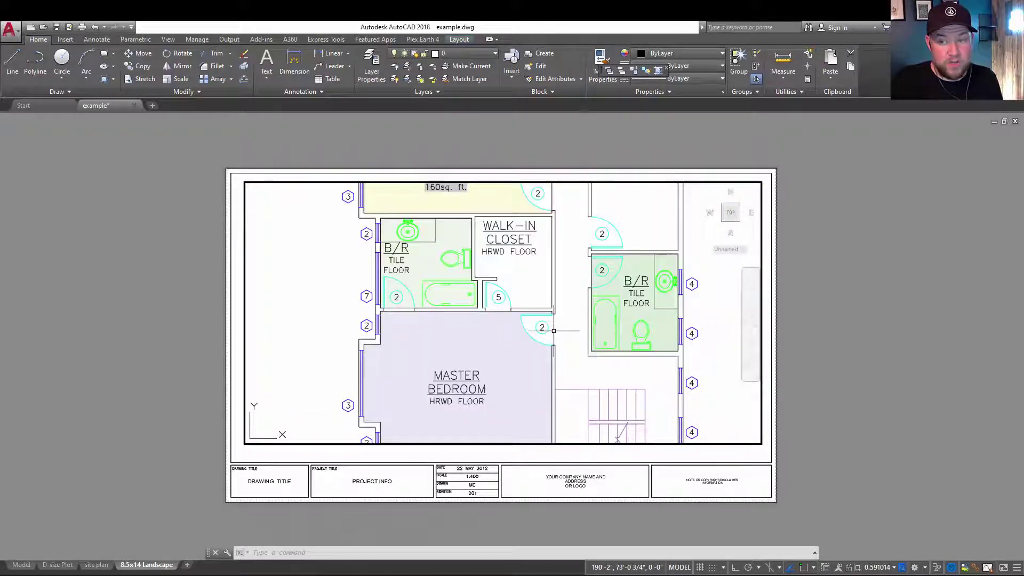
middle_click_drag(553, 331, 555, 290)
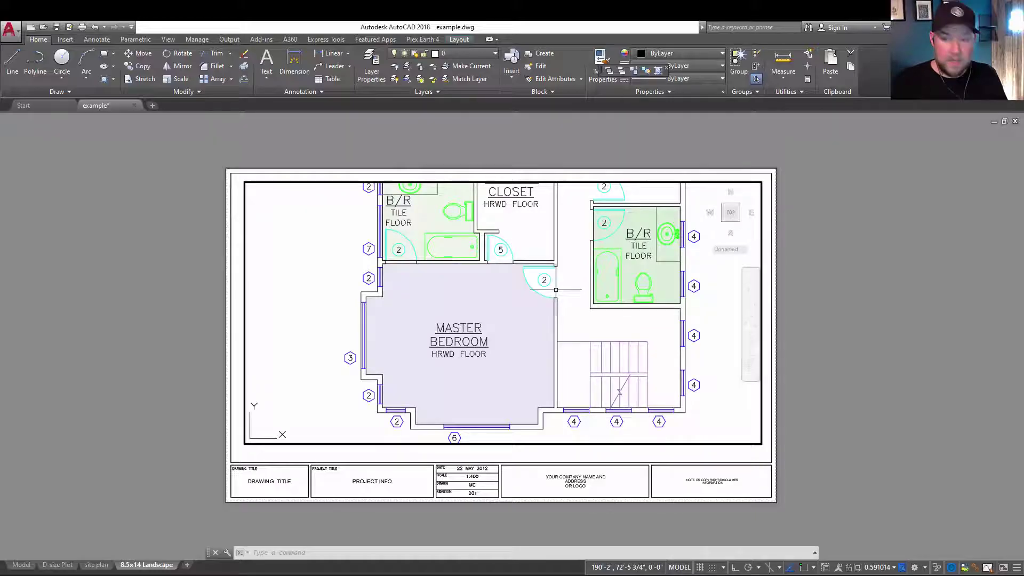
type("z")
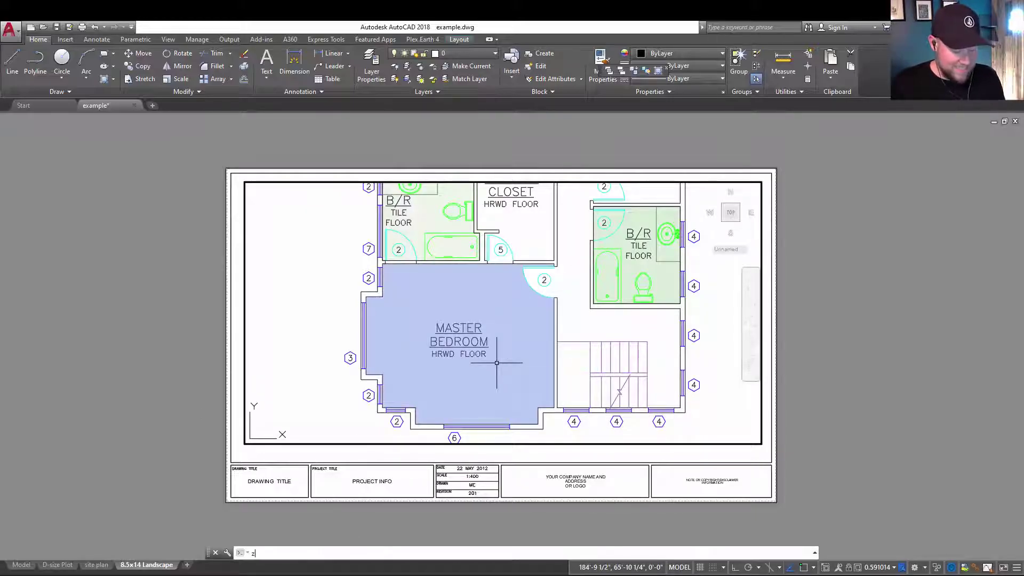
key("Return")
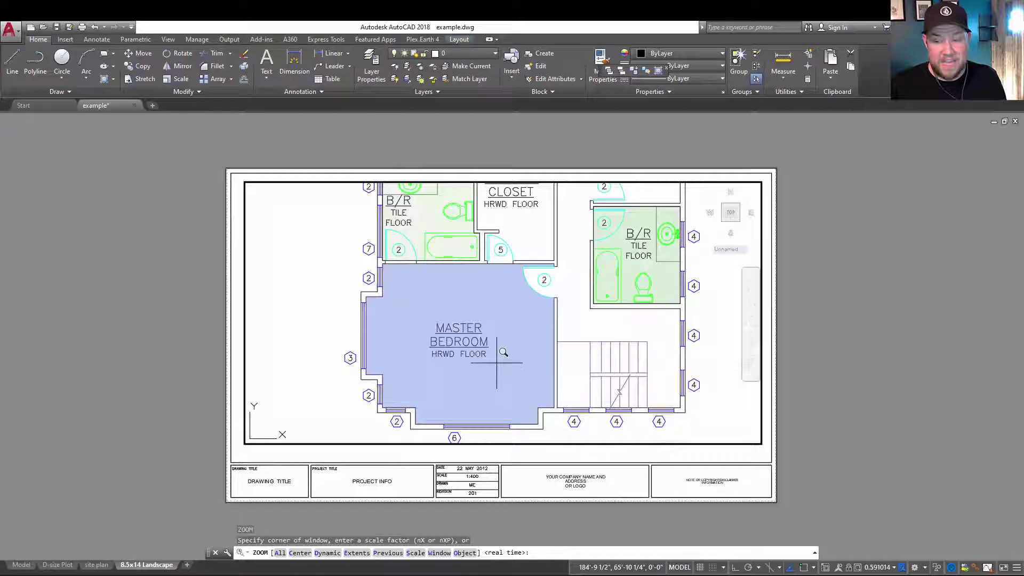
type("e")
key("Return")
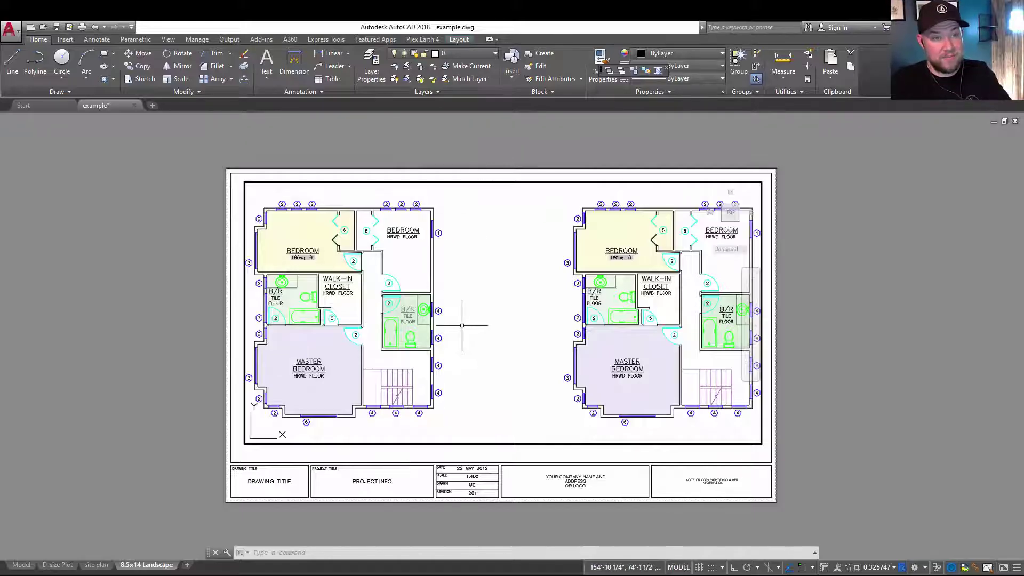
double_click(476, 155)
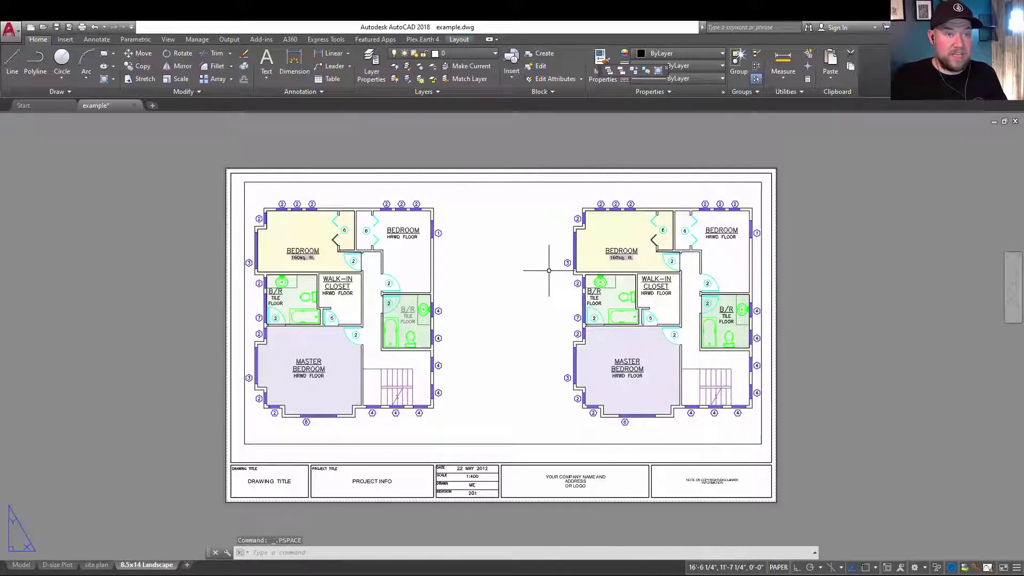